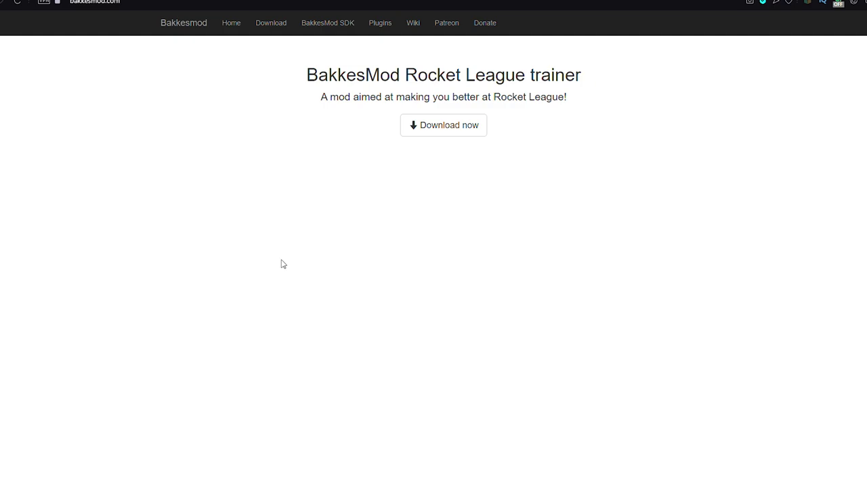
- Search for bakkesmod, go to bakkesmod.com and download the BakkesModSetup zip
{"action": "type", "text": "bakkesmod"}
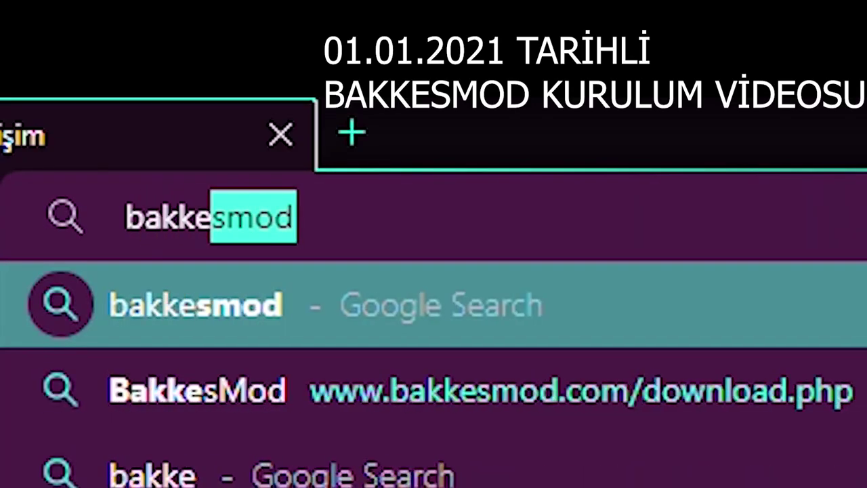
{"action": "key", "text": "Return"}
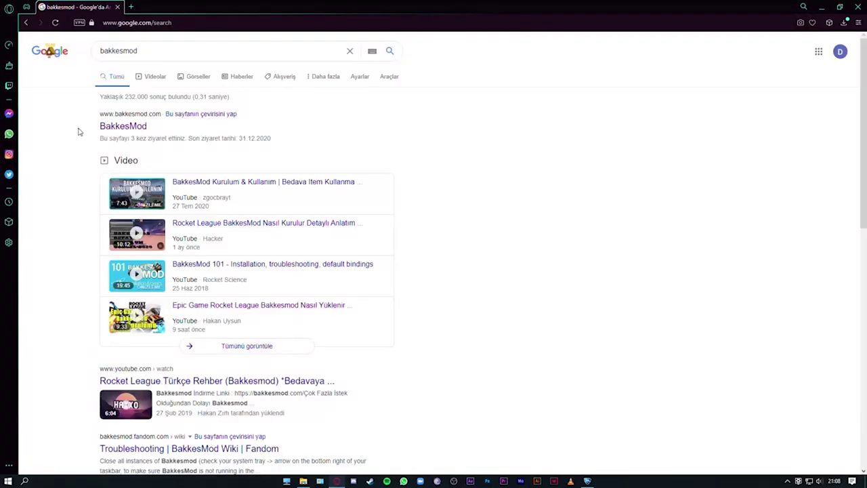
{"action": "left_click", "coordinate": [103, 134]}
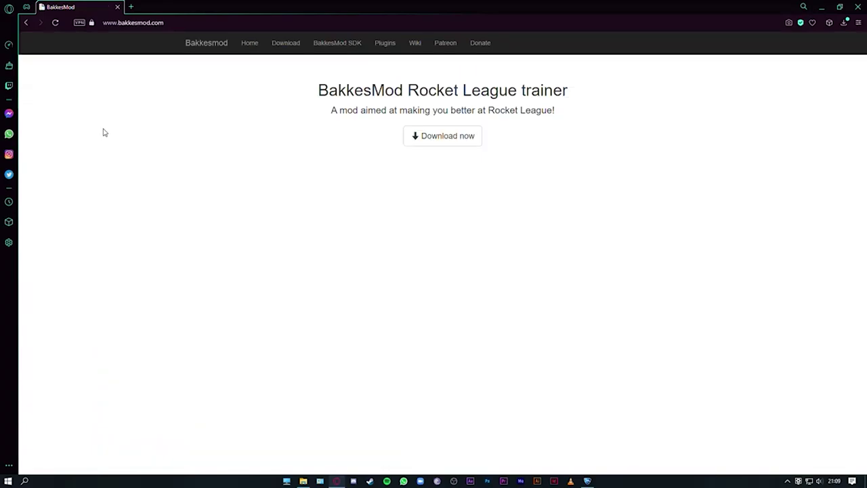
{"action": "left_click", "coordinate": [448, 143]}
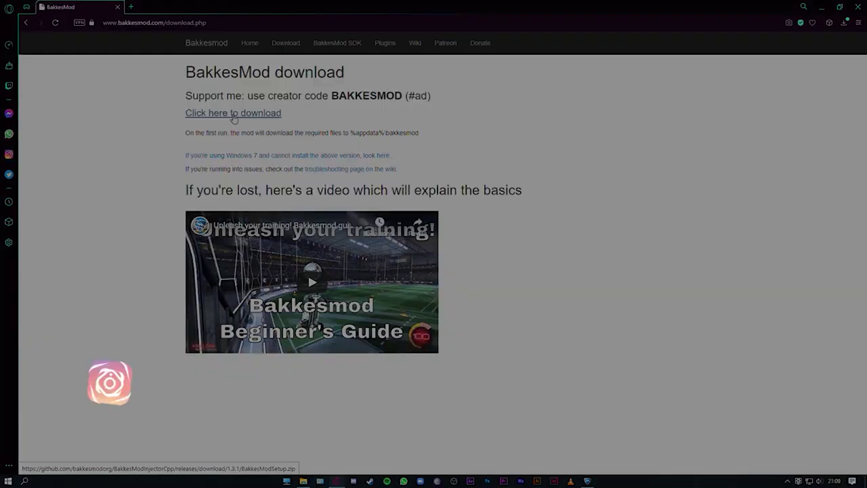
{"action": "left_click", "coordinate": [233, 114]}
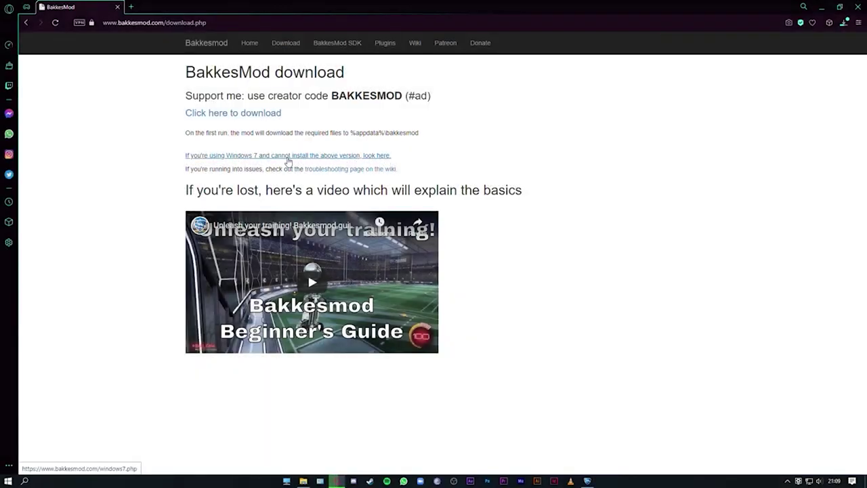
- Download the BakkesModInjectorWin7 zip from the Windows 7 link and show it in Downloads
{"action": "left_click", "coordinate": [268, 161]}
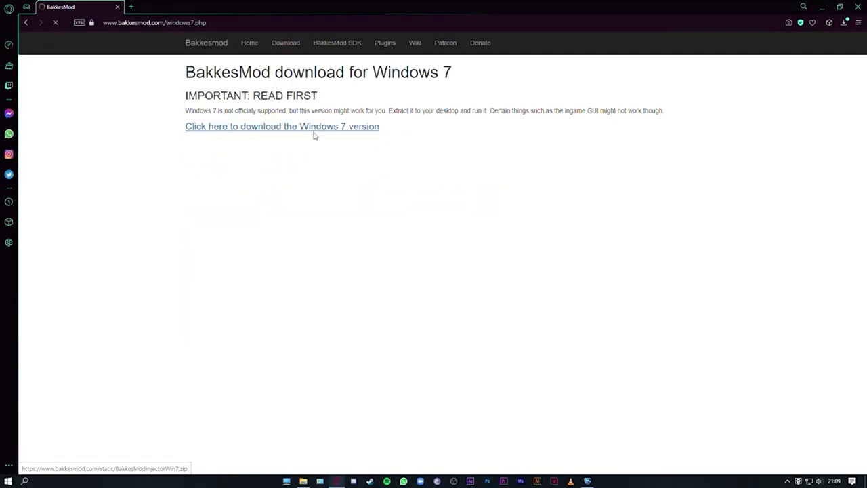
{"action": "left_click", "coordinate": [314, 132]}
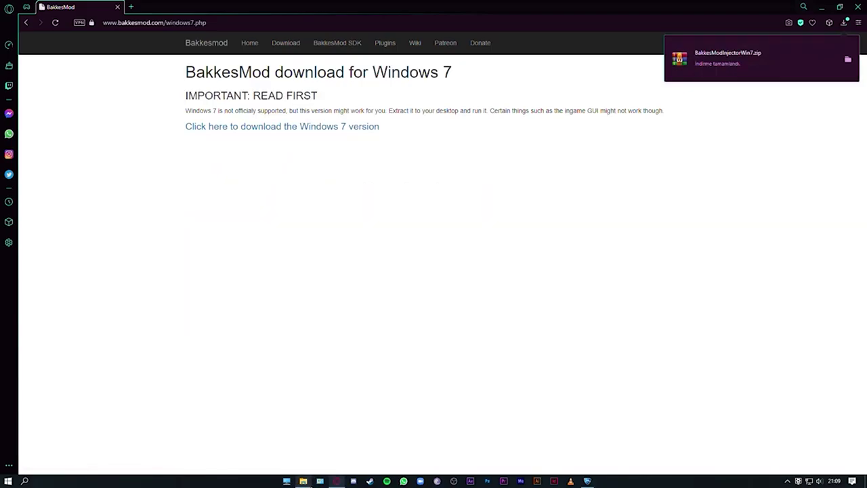
{"action": "left_click", "coordinate": [303, 480]}
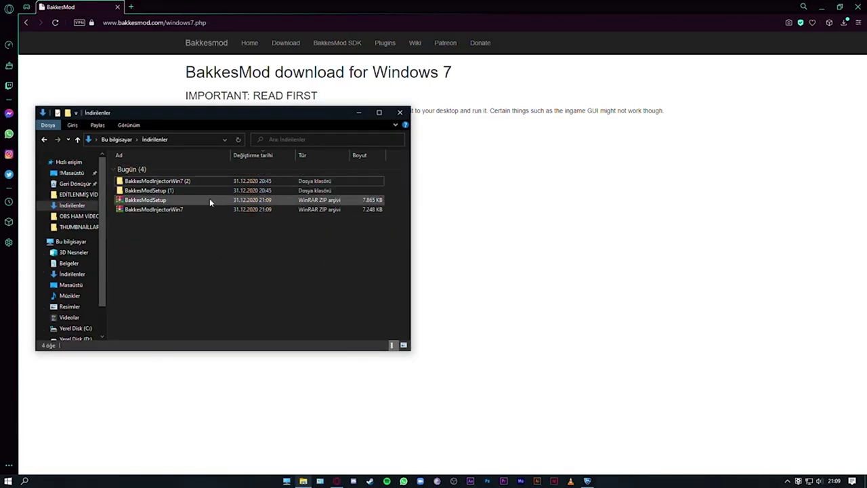
- Search 'virüs' and reach the Manage settings page of Virus & threat protection
{"action": "left_click", "coordinate": [25, 480]}
{"action": "type", "text": "virüs"}
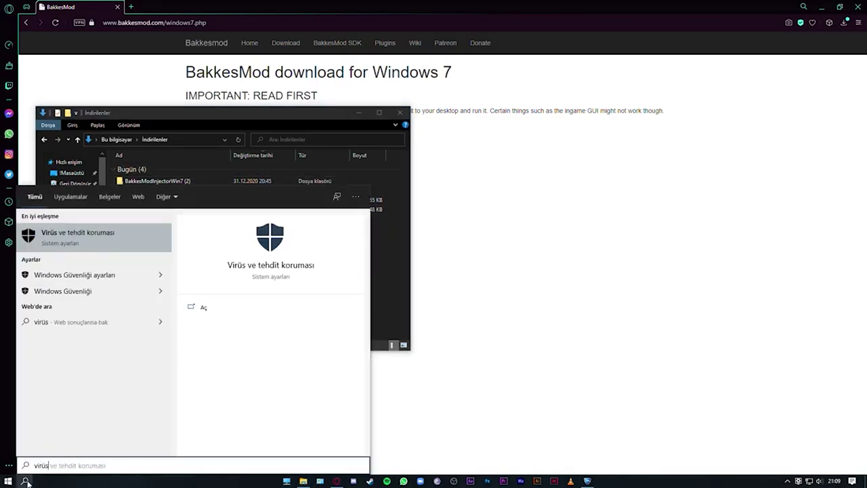
{"action": "key", "text": "Return"}
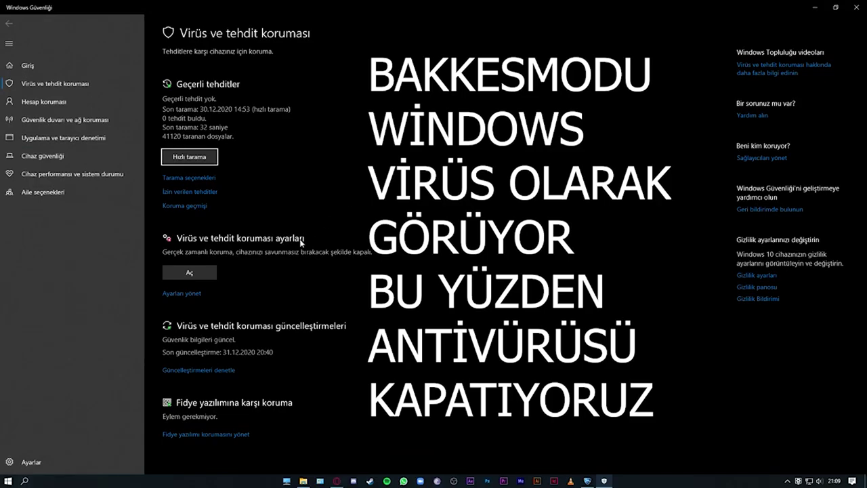
{"action": "left_click", "coordinate": [27, 481]}
{"action": "left_click", "coordinate": [29, 481]}
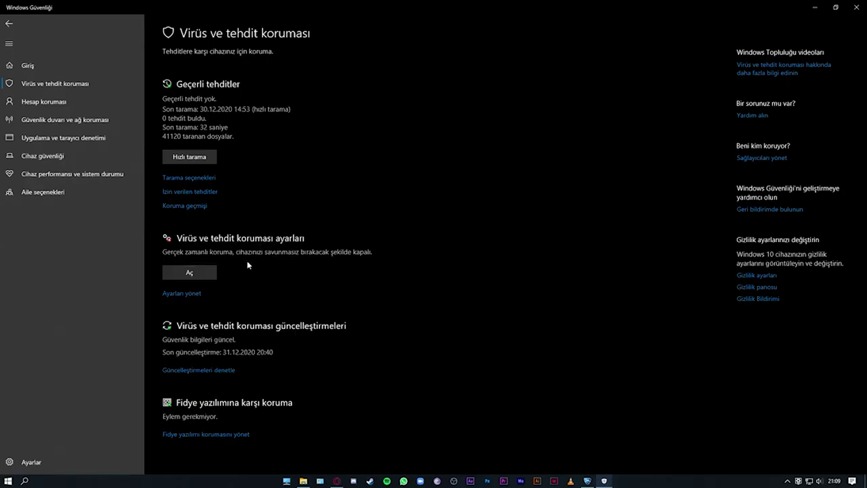
{"action": "left_click", "coordinate": [181, 294]}
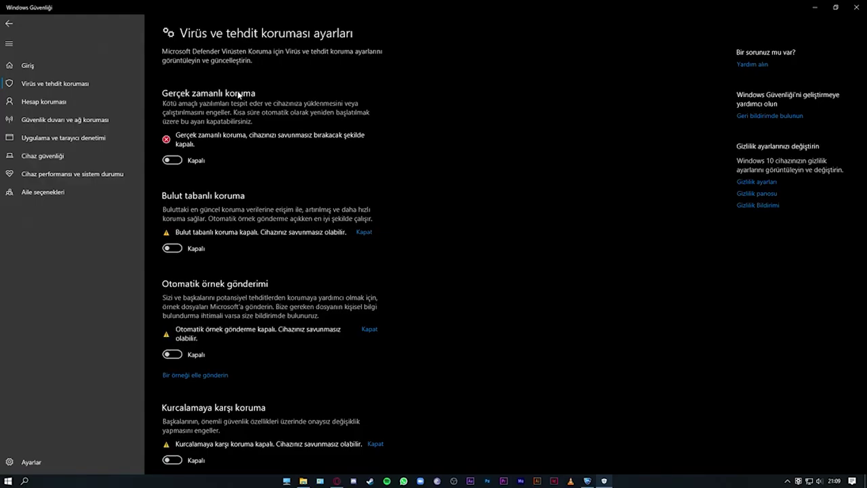
{"action": "scroll", "coordinate": [210, 152], "scroll_direction": "down", "scroll_amount": 5}
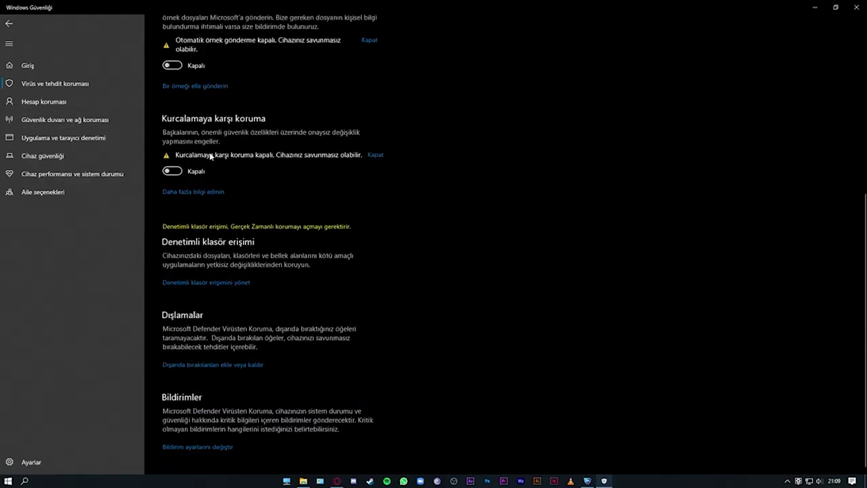
- Add the Downloads\BakkesModSetup (1) folder as a Defender exclusion
{"action": "left_click", "coordinate": [224, 365]}
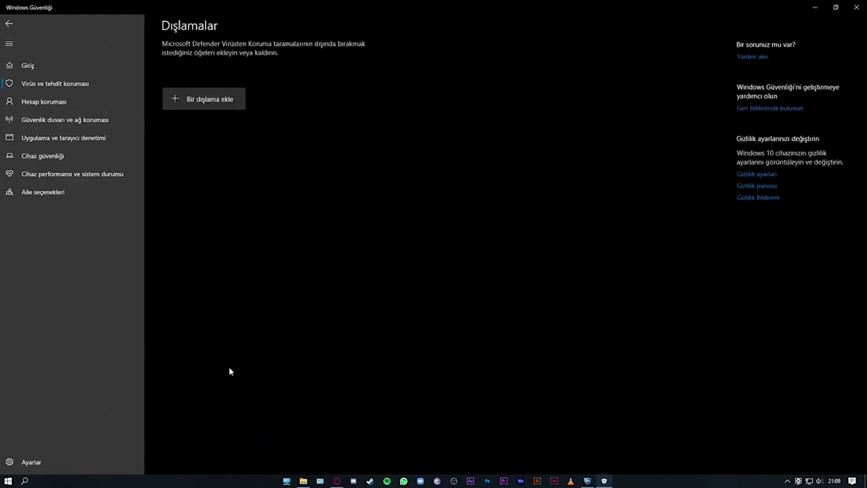
{"action": "left_click", "coordinate": [196, 105]}
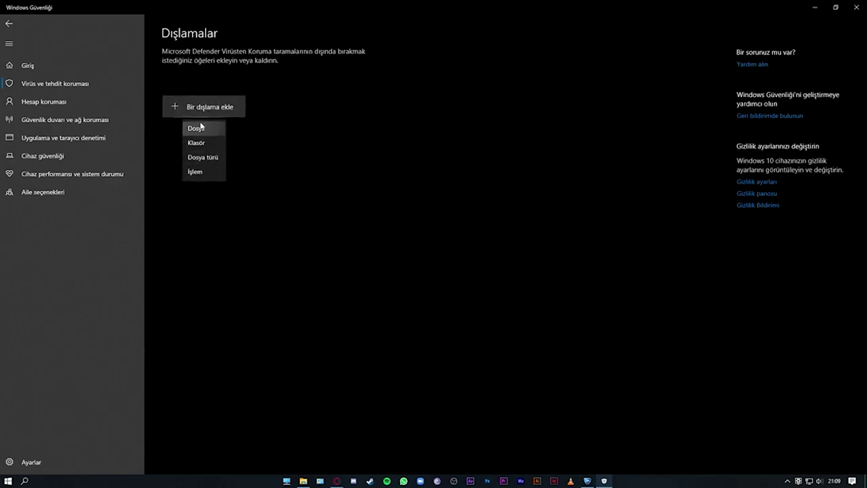
{"action": "left_click", "coordinate": [207, 133]}
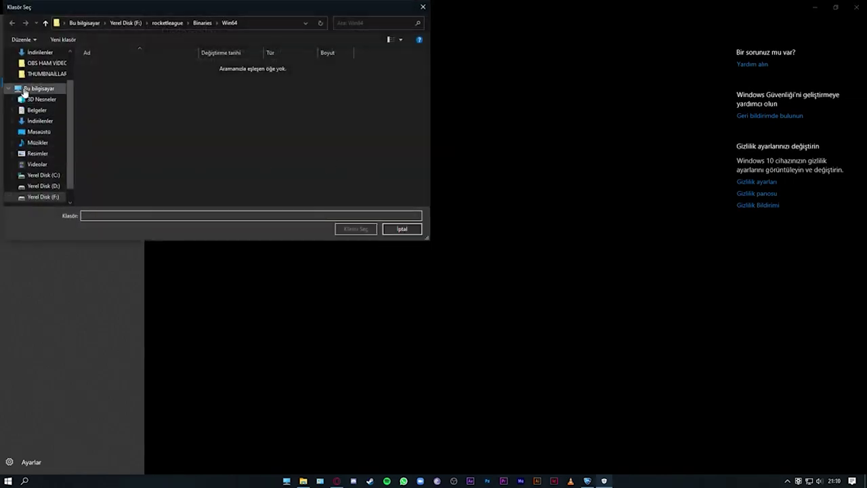
{"action": "scroll", "coordinate": [37, 93], "scroll_direction": "up", "scroll_amount": 2}
{"action": "left_click", "coordinate": [37, 93]}
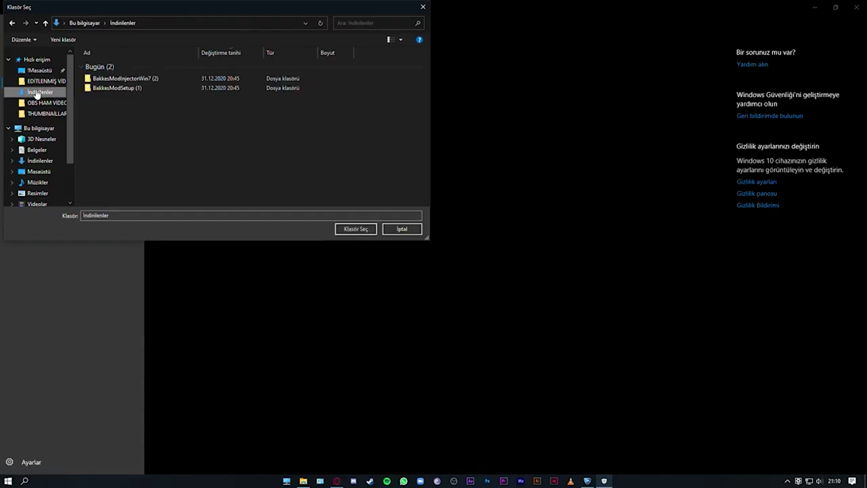
{"action": "double_click", "coordinate": [144, 90]}
{"action": "left_click", "coordinate": [364, 230]}
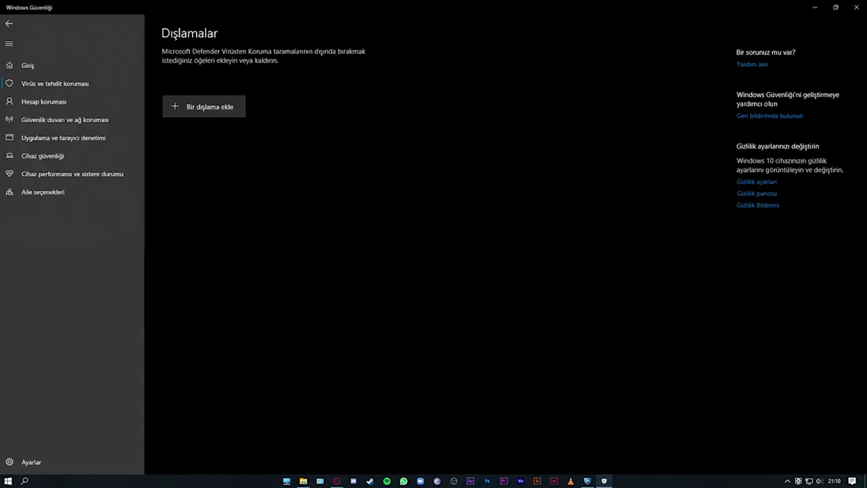
{"action": "left_click", "coordinate": [389, 298]}
- Add the Downloads\BakkesModInjectorWin7 (2) folder as a second folder exclusion
{"action": "left_click", "coordinate": [204, 107]}
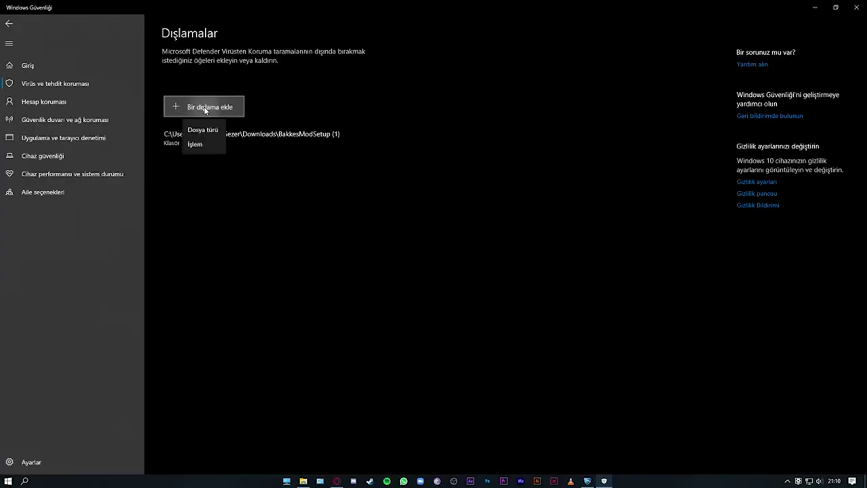
{"action": "left_click", "coordinate": [203, 141]}
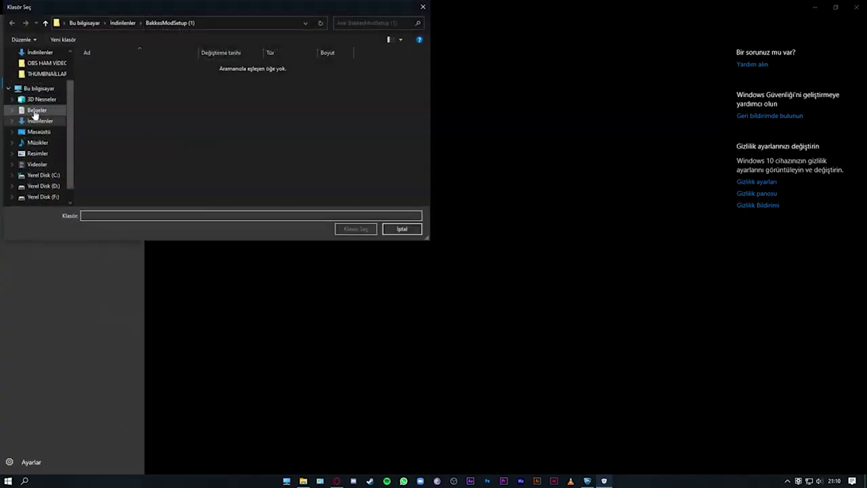
{"action": "left_click", "coordinate": [39, 121]}
{"action": "double_click", "coordinate": [140, 80]}
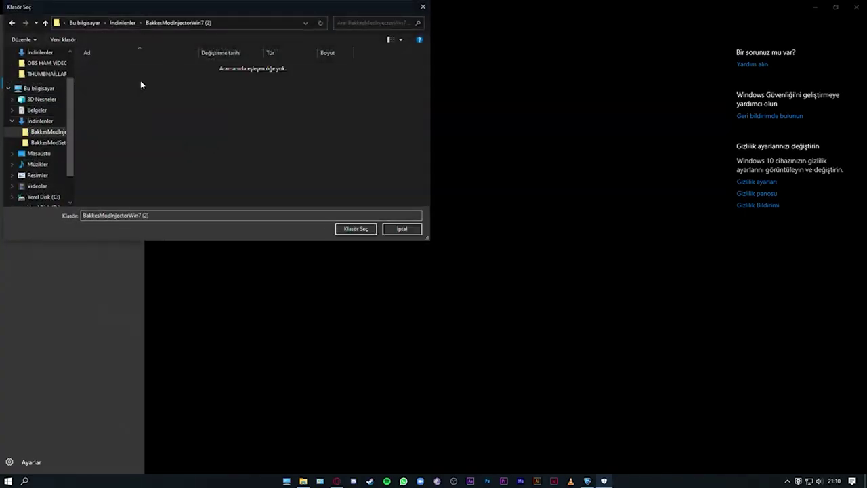
{"action": "left_click", "coordinate": [356, 228]}
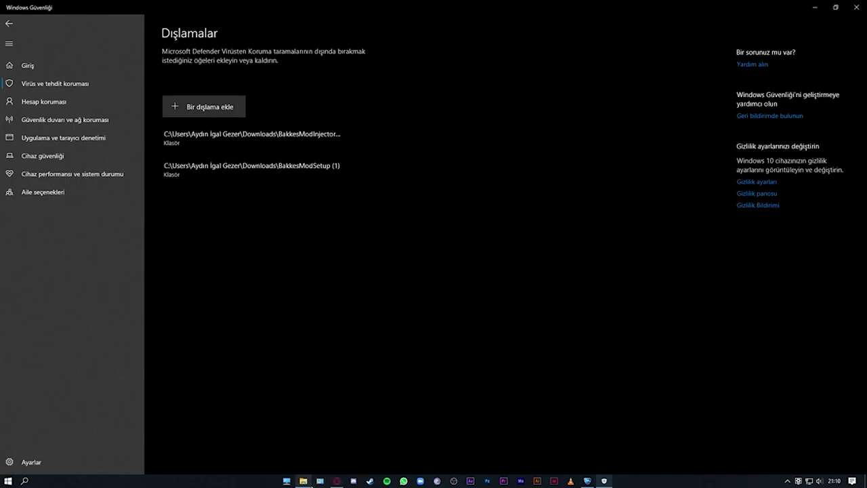
{"action": "left_click", "coordinate": [302, 480]}
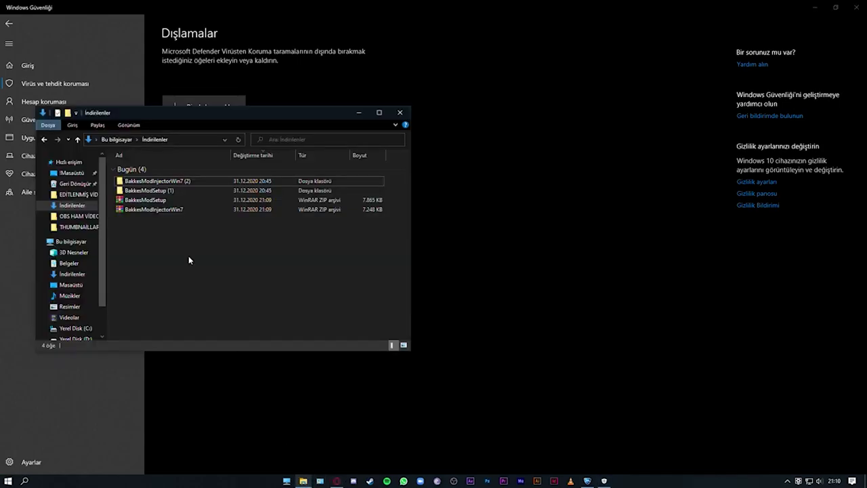
- Run BakkesModSetup from BakkesModSetup (1) as administrator and agree to install BakkesMod
{"action": "double_click", "coordinate": [162, 193]}
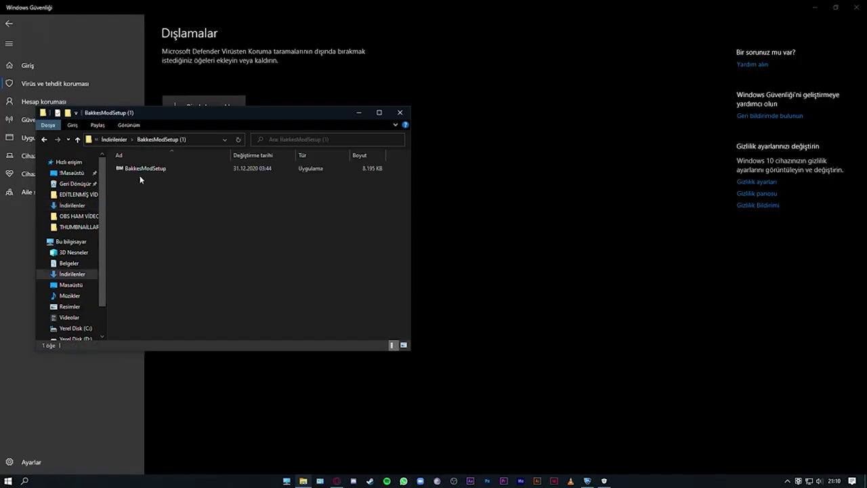
{"action": "left_click", "coordinate": [140, 169]}
{"action": "right_click", "coordinate": [166, 169]}
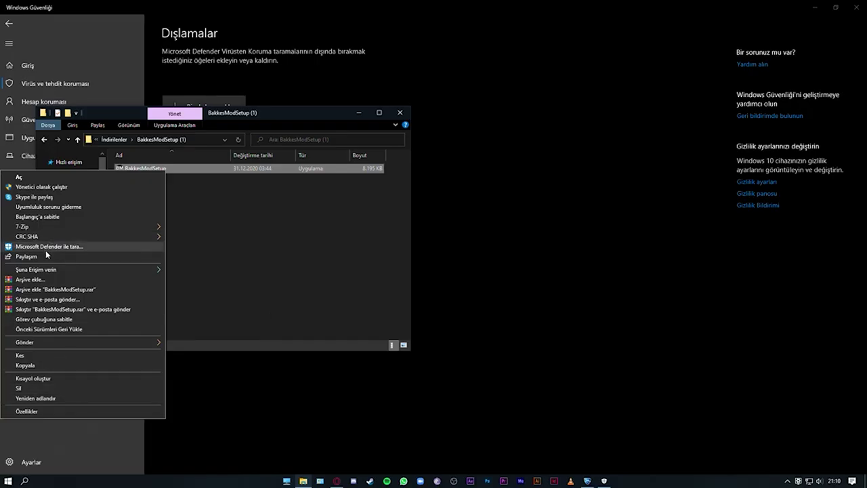
{"action": "left_click", "coordinate": [81, 185]}
{"action": "left_click", "coordinate": [387, 303]}
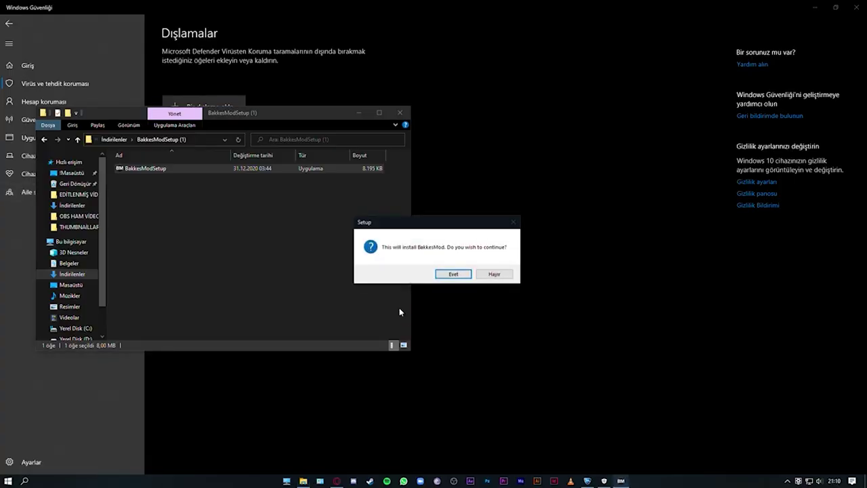
{"action": "left_click", "coordinate": [440, 273]}
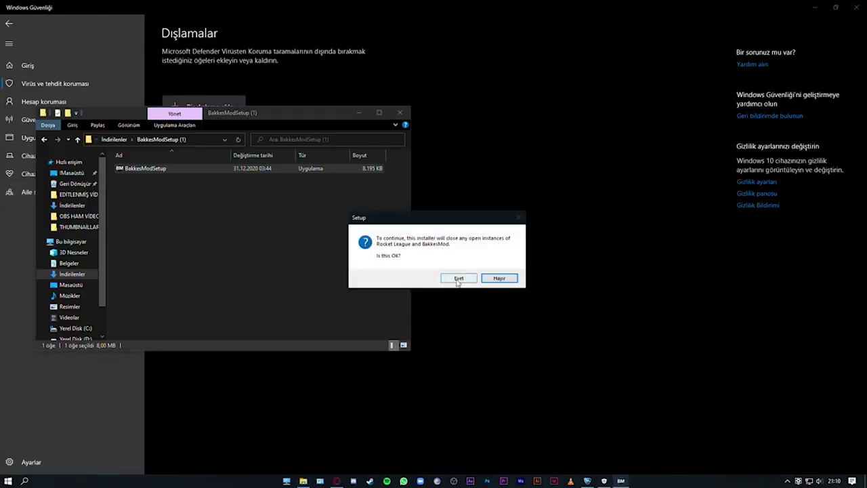
{"action": "left_click", "coordinate": [455, 278]}
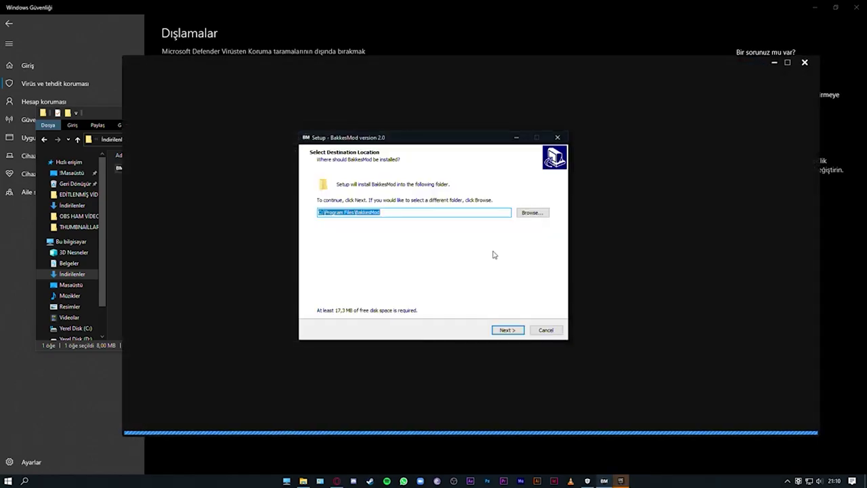
- Set the BakkesMod install folder to F:\rocketleague\Binaries\Win64\BakkesMod
{"action": "left_click", "coordinate": [531, 213]}
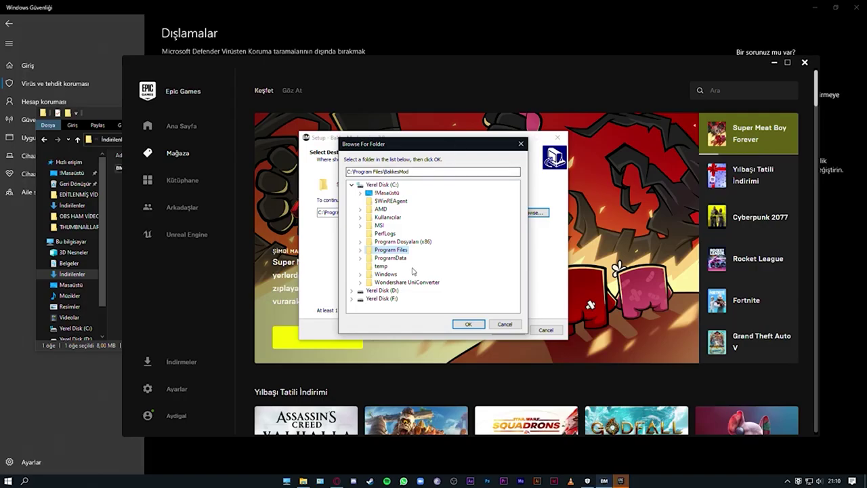
{"action": "left_click", "coordinate": [352, 299]}
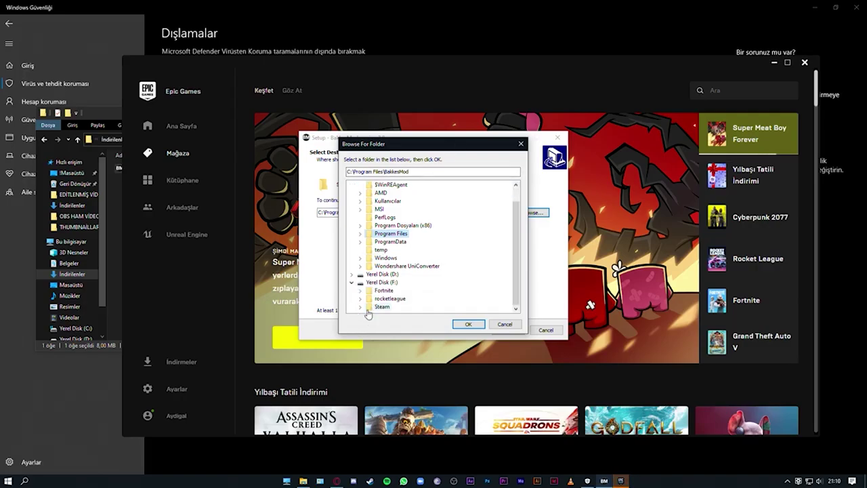
{"action": "left_click", "coordinate": [359, 298]}
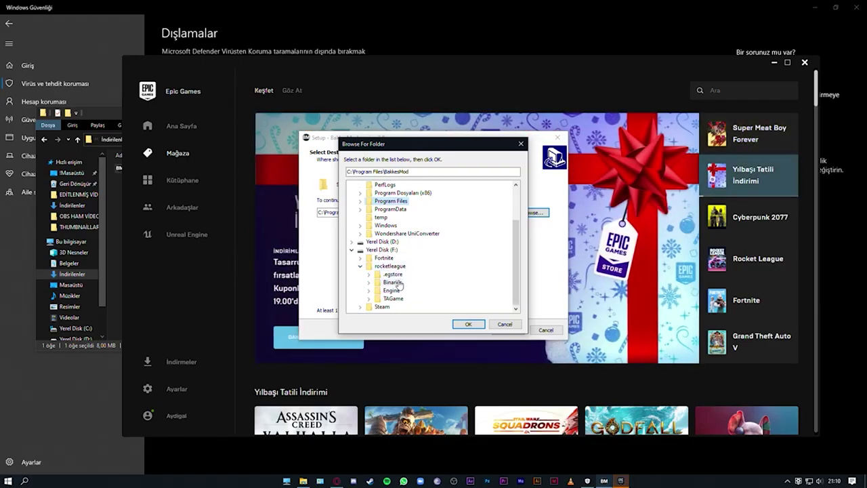
{"action": "left_click", "coordinate": [368, 283]}
{"action": "left_click", "coordinate": [399, 290]}
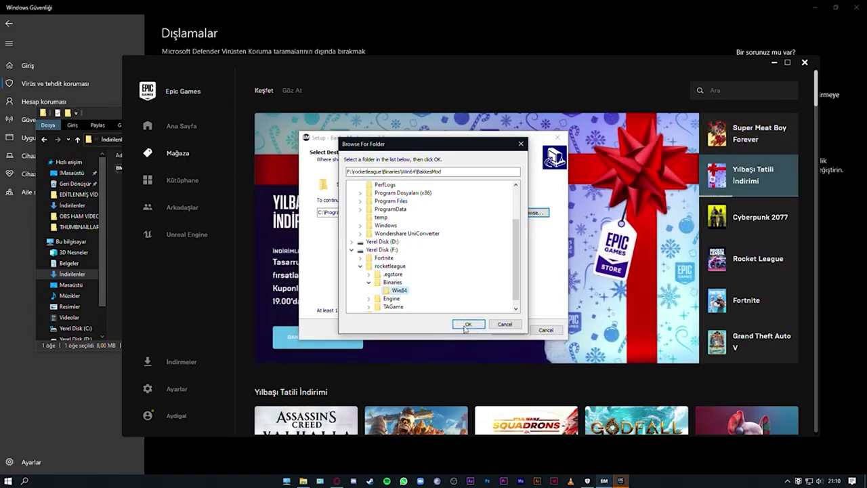
{"action": "left_click", "coordinate": [467, 324]}
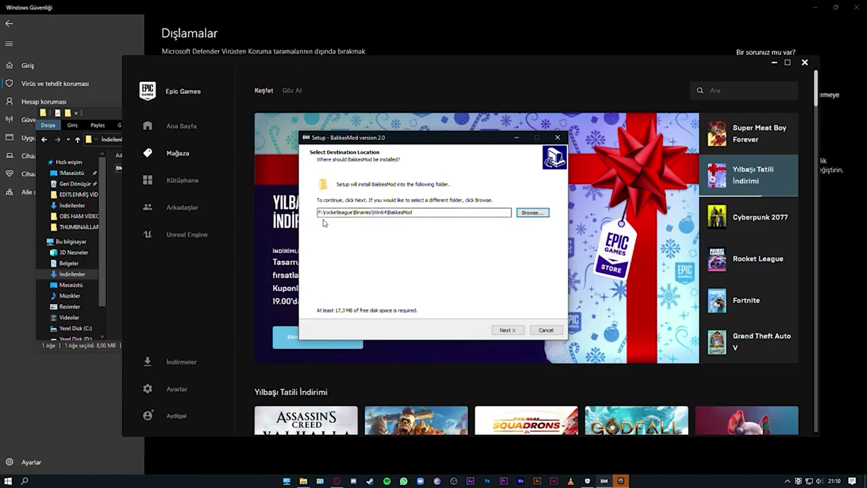
{"action": "left_click_drag", "start_coordinate": [424, 212], "coordinate": [327, 215]}
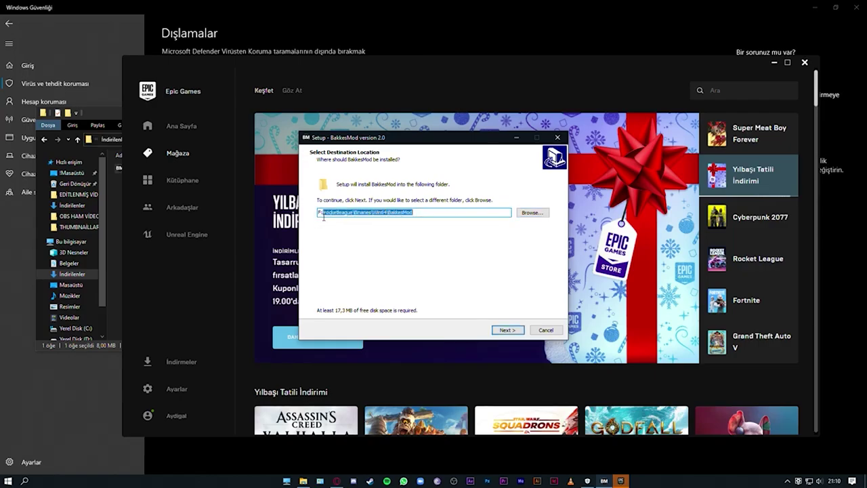
- Install BakkesMod, decline the whitelisting documentation, and finish the installer
{"action": "left_click", "coordinate": [507, 330]}
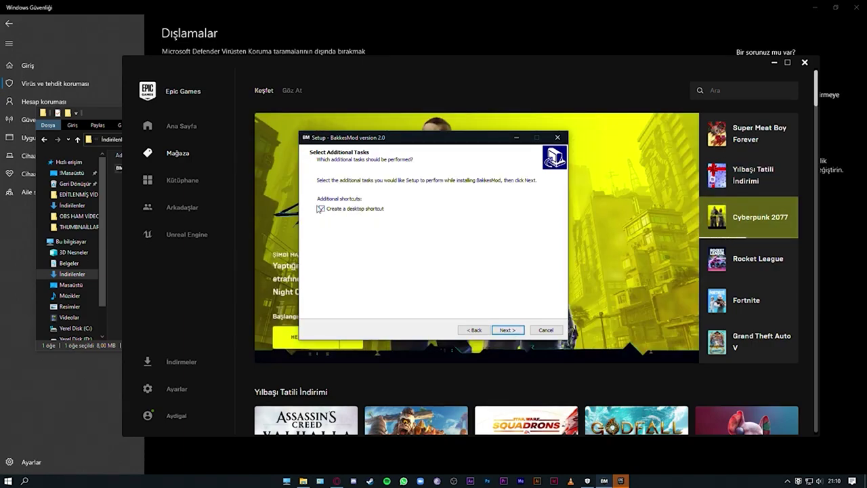
{"action": "left_click", "coordinate": [507, 332]}
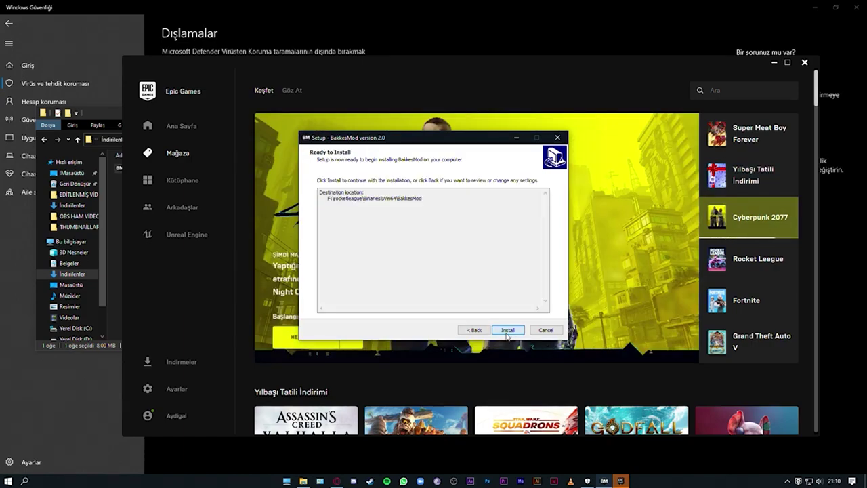
{"action": "left_click", "coordinate": [509, 334]}
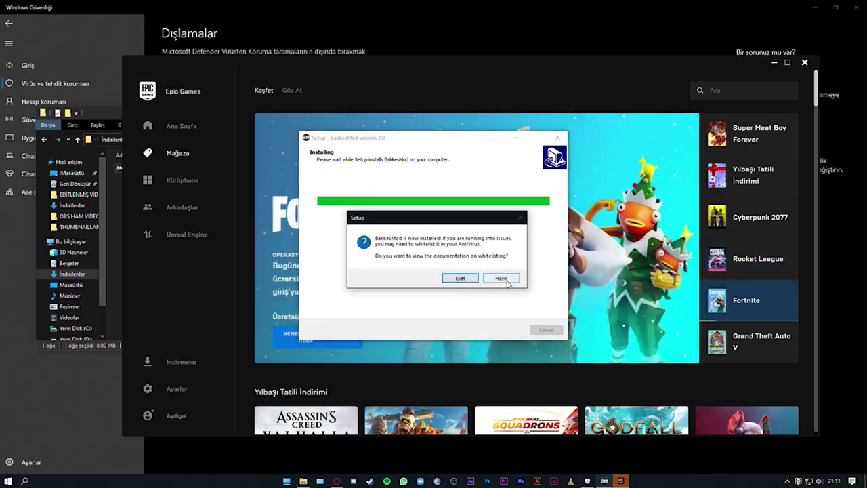
{"action": "left_click", "coordinate": [501, 278]}
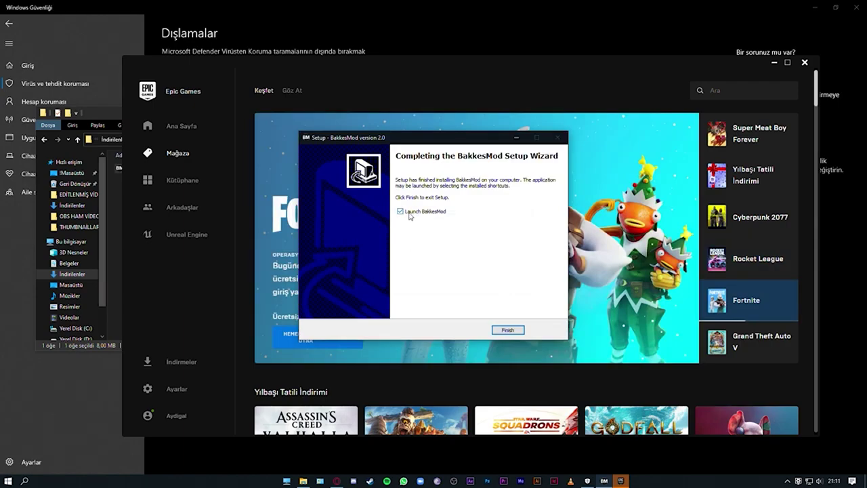
{"action": "left_click", "coordinate": [507, 331]}
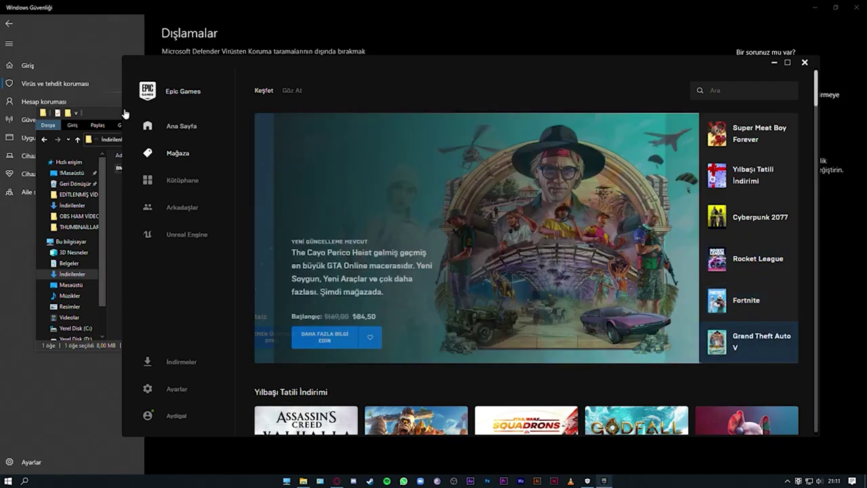
{"action": "left_click", "coordinate": [107, 115]}
- Launch BakkesMod from the BakkesModInjectorWin7 (2) folder, accept its update, and bring up Epic Games
{"action": "left_click", "coordinate": [43, 140]}
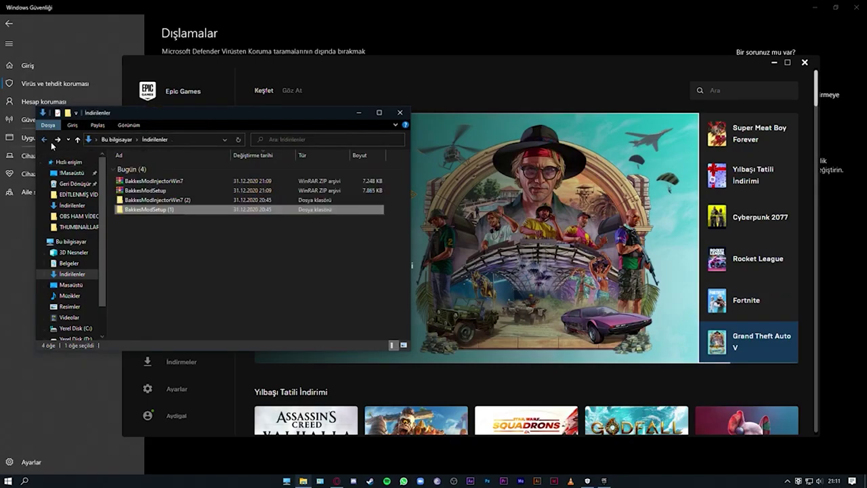
{"action": "double_click", "coordinate": [176, 202]}
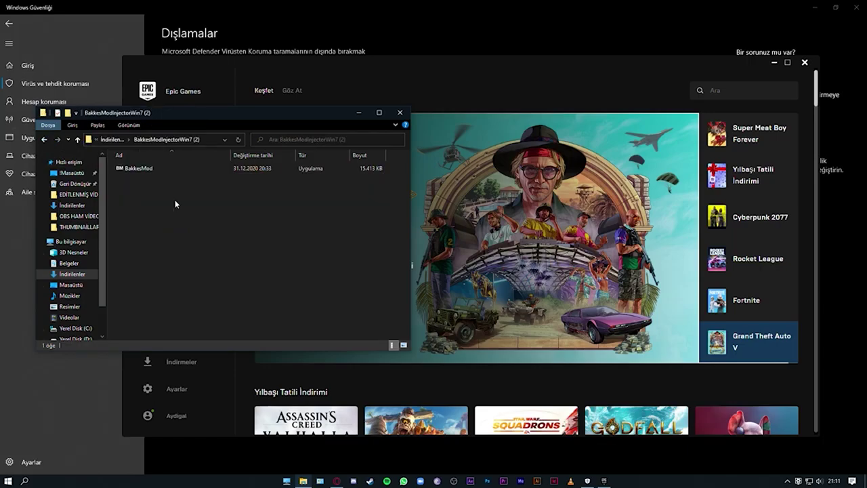
{"action": "double_click", "coordinate": [173, 168]}
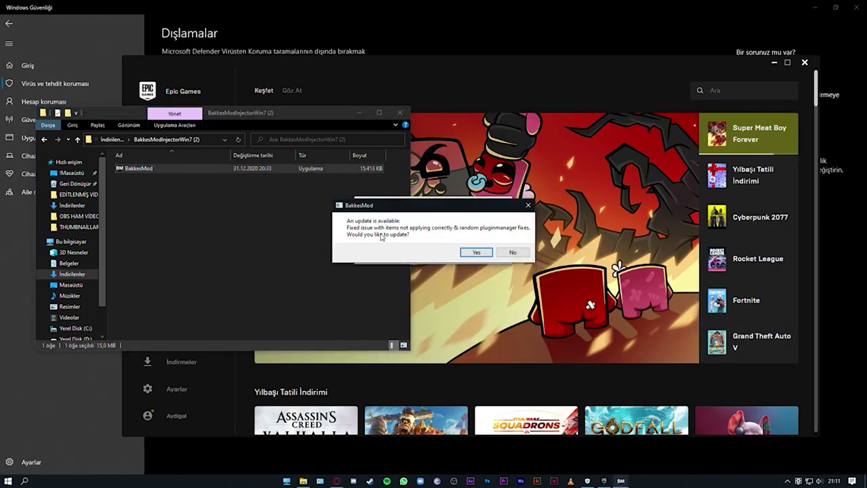
{"action": "left_click", "coordinate": [476, 253]}
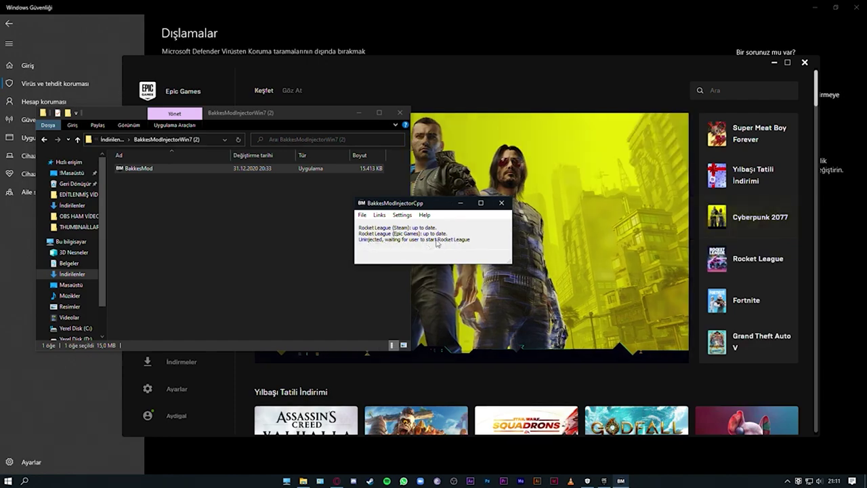
{"action": "left_click", "coordinate": [366, 98]}
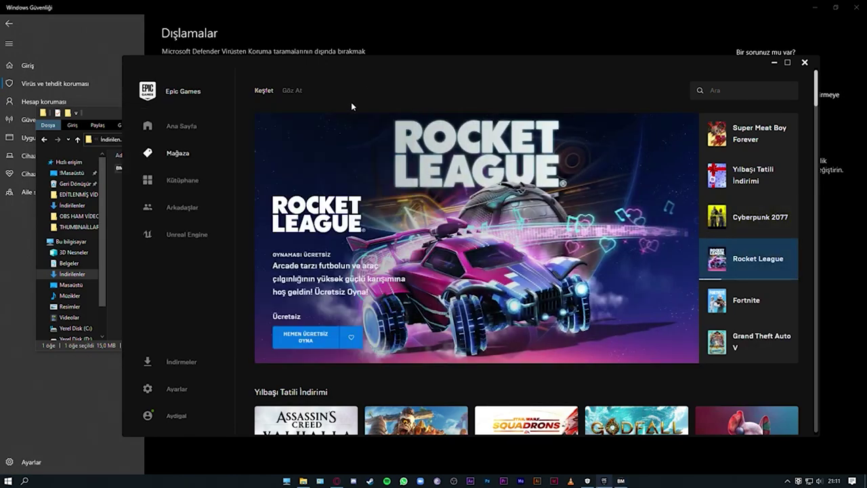
- Start Rocket League and toggle the BakkesMod settings menu open and closed with F2
{"action": "left_click", "coordinate": [191, 126]}
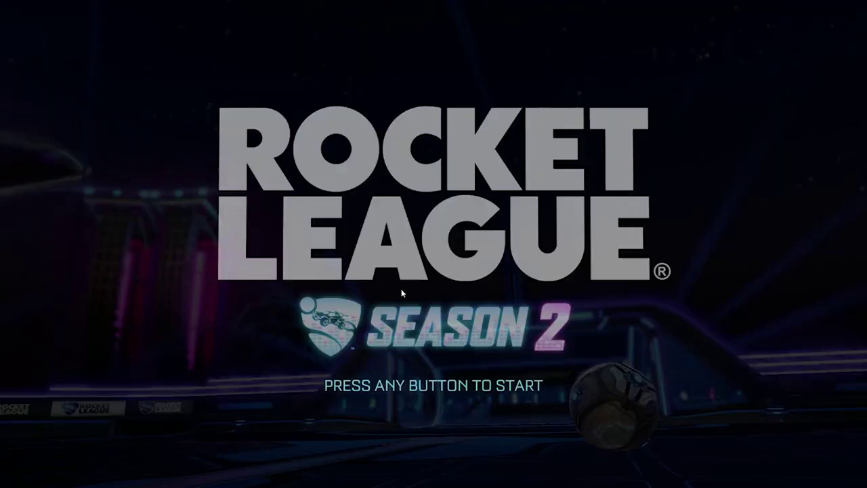
{"action": "left_click", "coordinate": [401, 289]}
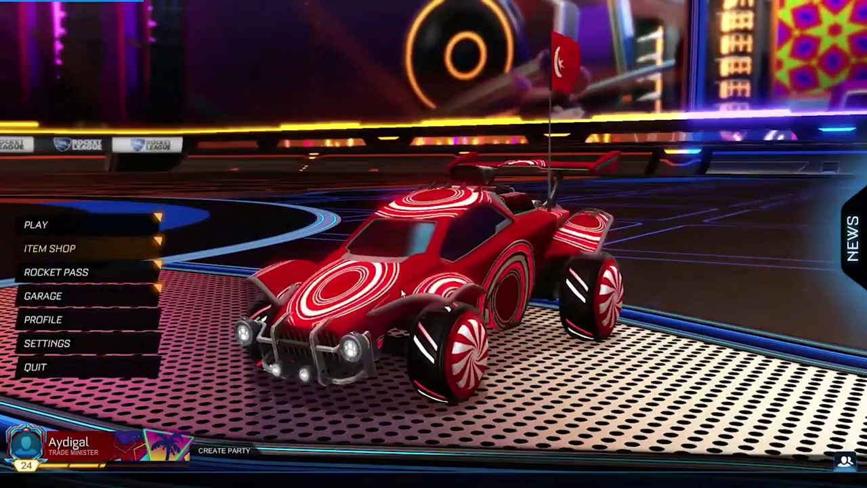
{"action": "key", "text": "F2"}
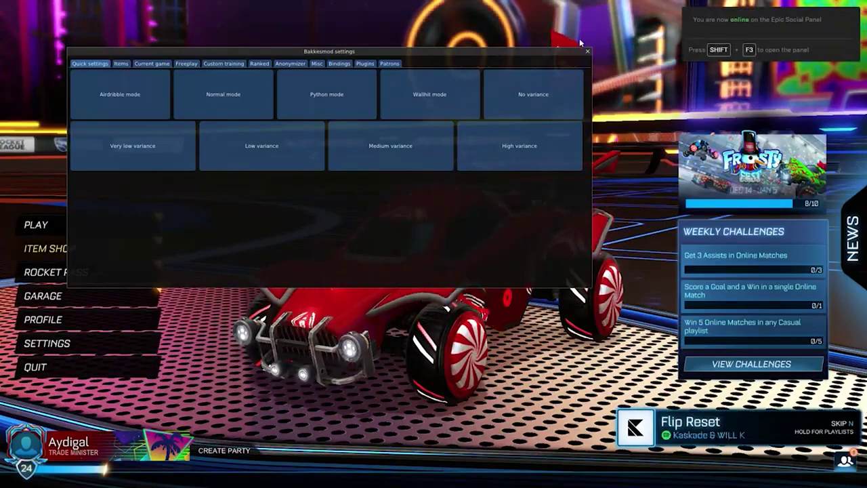
{"action": "key", "text": "F2"}
- Leave the game with Alt+Tab and open Virus & threat protection by searching 'vir'
{"action": "key", "text": "alt+Tab"}
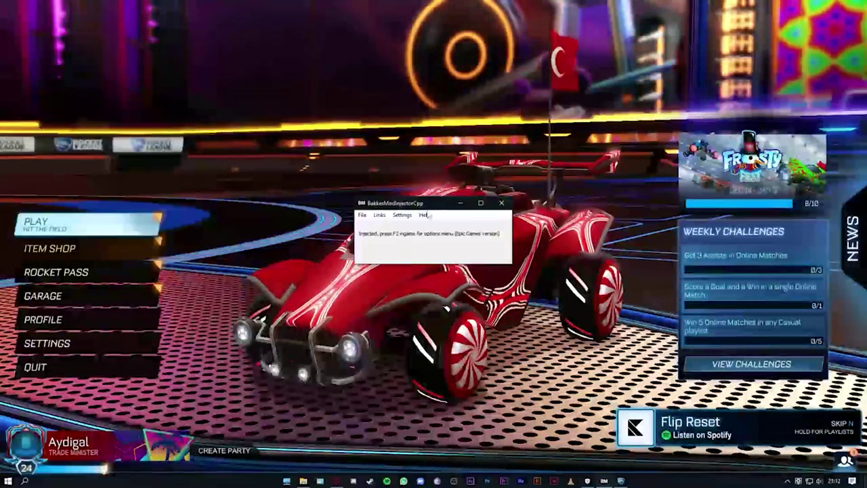
{"action": "key", "text": "alt+Tab"}
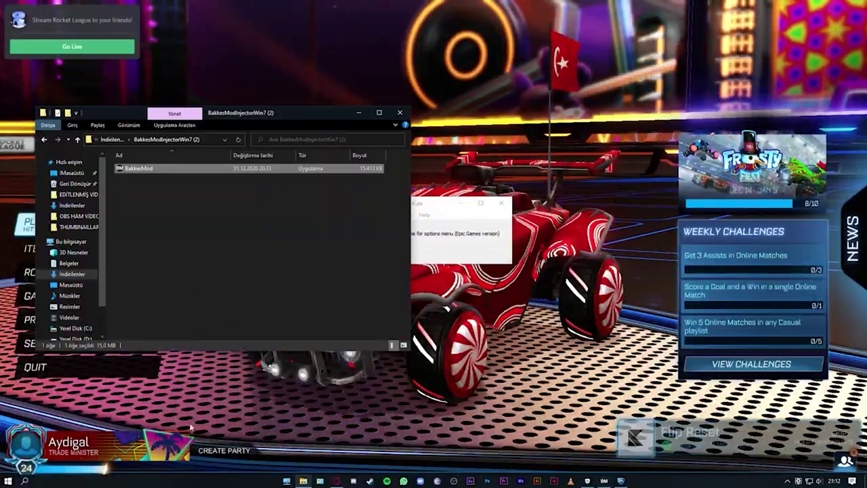
{"action": "left_click", "coordinate": [27, 480]}
{"action": "type", "text": "vir"}
{"action": "key", "text": "Return"}
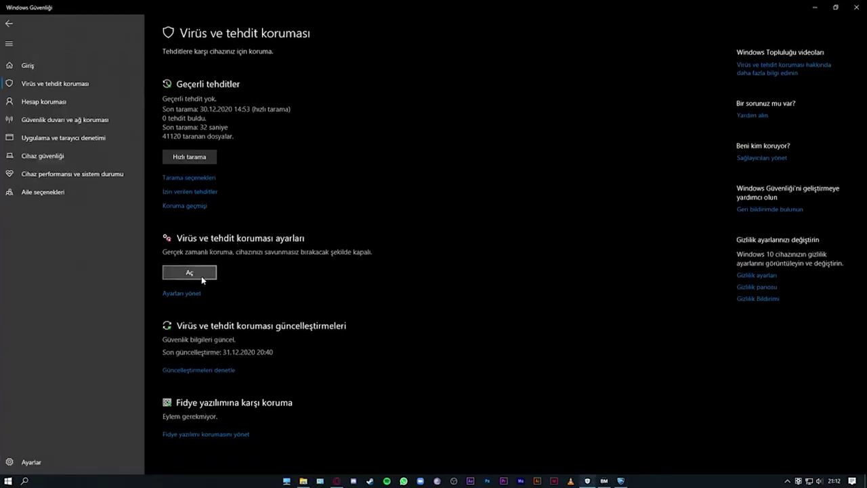
- Exclude the F:\rocketleague\Binaries\Win64\BakkesMod folder from Defender scanning
{"action": "left_click", "coordinate": [194, 294]}
{"action": "scroll", "coordinate": [271, 271], "scroll_direction": "down", "scroll_amount": 5}
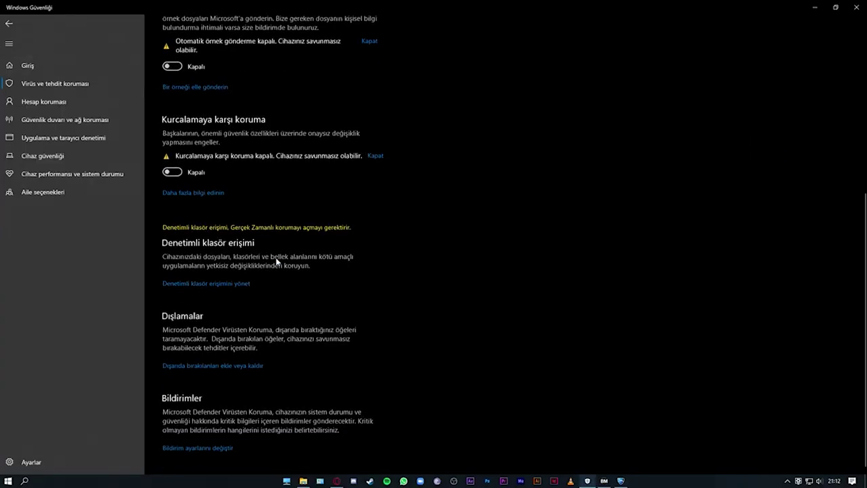
{"action": "left_click", "coordinate": [200, 367]}
{"action": "left_click", "coordinate": [188, 109]}
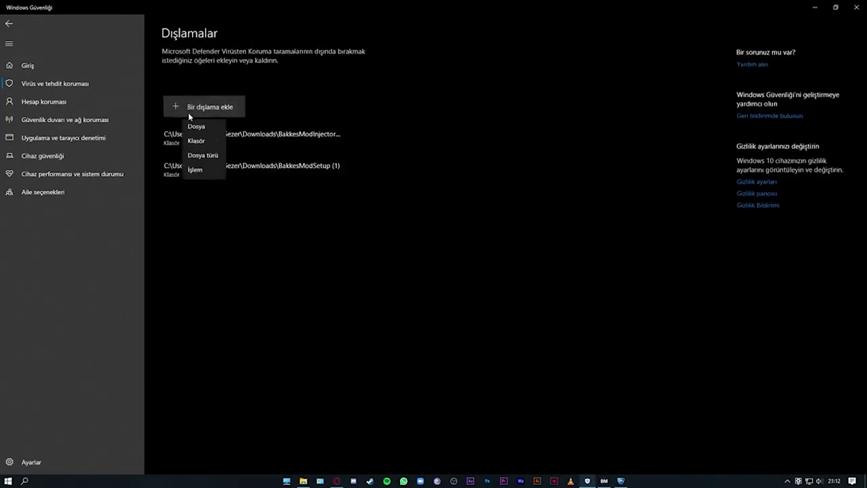
{"action": "left_click", "coordinate": [196, 140]}
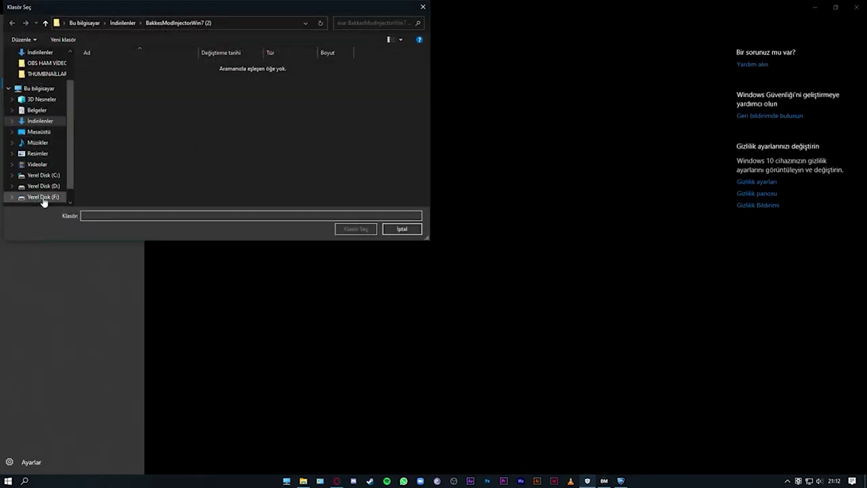
{"action": "left_click", "coordinate": [43, 197]}
{"action": "double_click", "coordinate": [101, 80]}
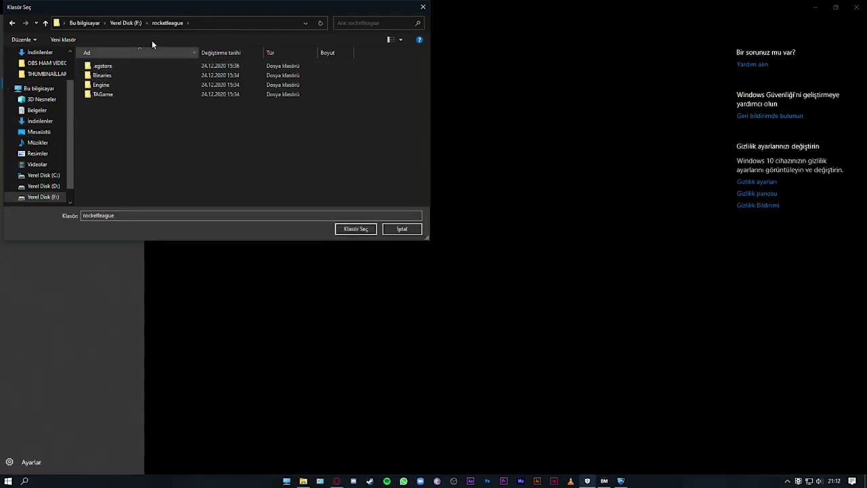
{"action": "double_click", "coordinate": [102, 76]}
{"action": "double_click", "coordinate": [114, 66]}
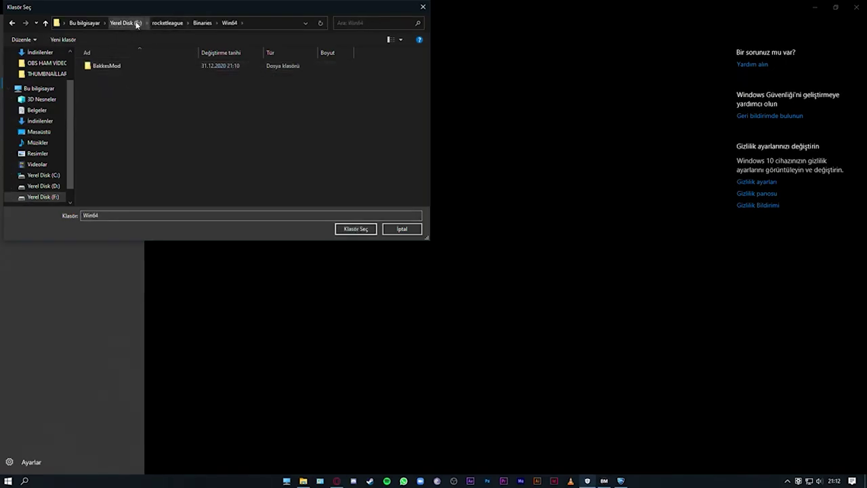
{"action": "left_click", "coordinate": [93, 74]}
{"action": "left_click", "coordinate": [361, 228]}
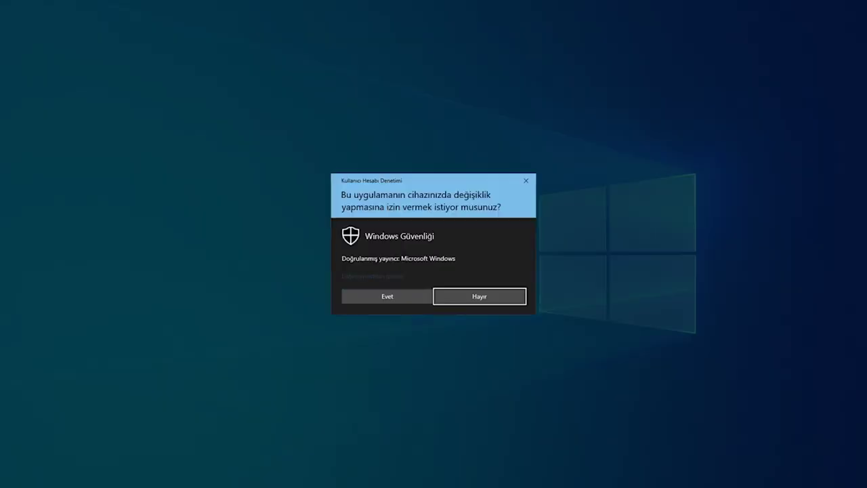
{"action": "left_click", "coordinate": [386, 296]}
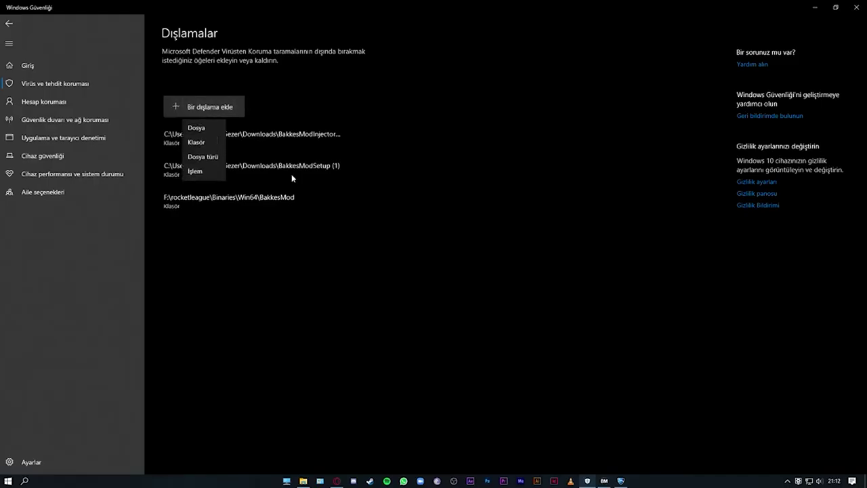
- Also add BakkesMod.exe in that folder as a file exclusion
{"action": "left_click", "coordinate": [207, 128]}
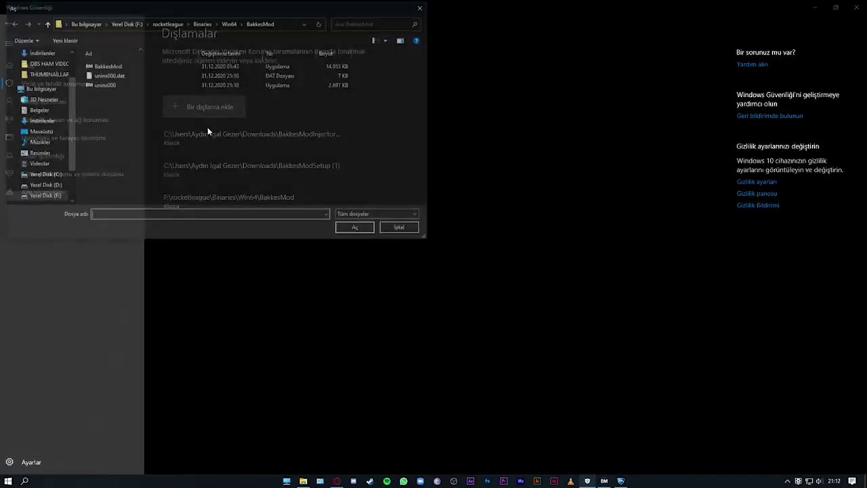
{"action": "left_click", "coordinate": [105, 66]}
{"action": "left_click", "coordinate": [357, 229]}
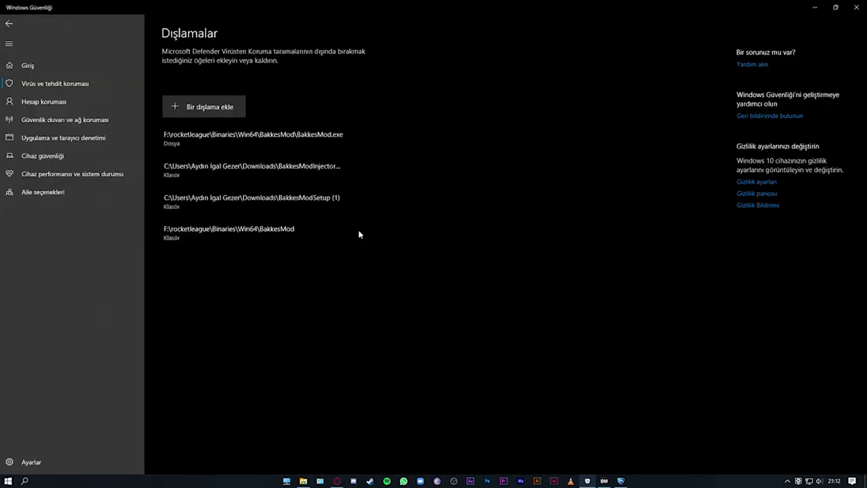
- Switch Real-time protection on, approving the admin prompt, then return to the Rocket Plugin page
{"action": "left_click", "coordinate": [10, 25]}
{"action": "scroll", "coordinate": [305, 195], "scroll_direction": "up", "scroll_amount": 5}
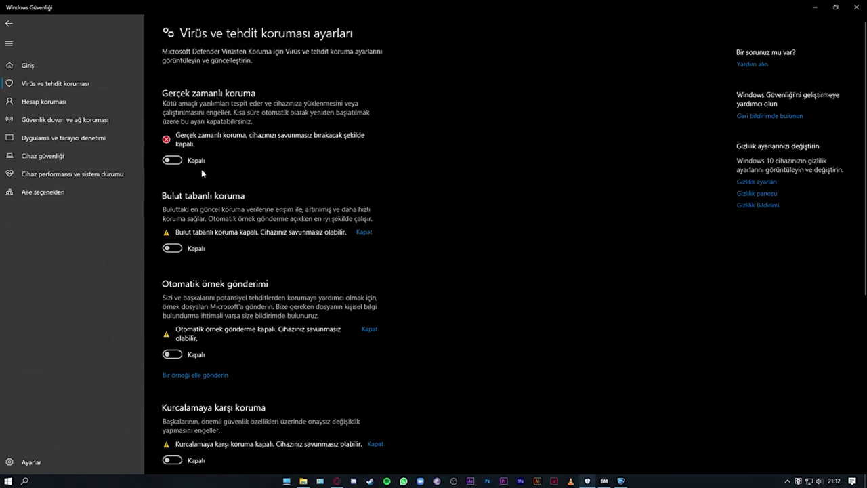
{"action": "left_click", "coordinate": [172, 160]}
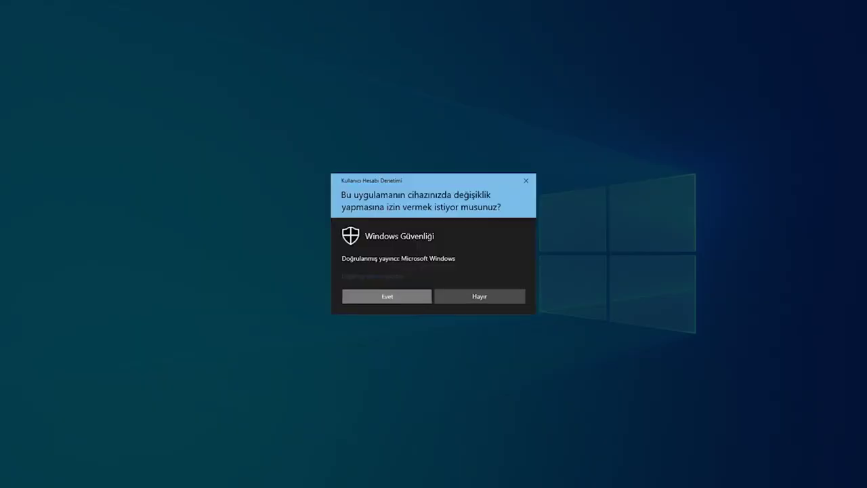
{"action": "left_click", "coordinate": [398, 292]}
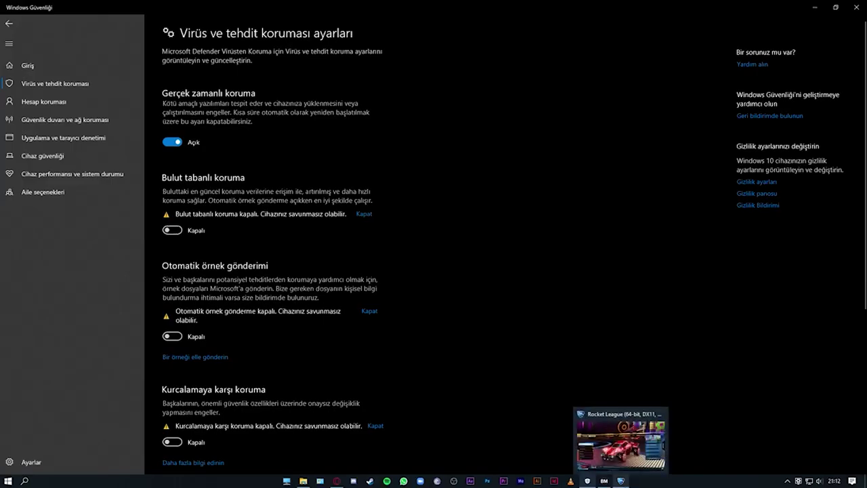
{"action": "left_click", "coordinate": [621, 434]}
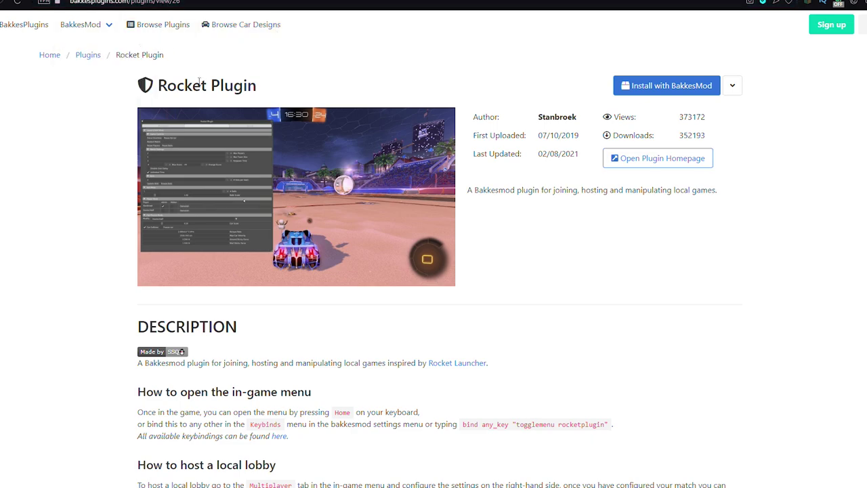
- Install Rocket Plugin via Install with BakkesMod, allowing plugininstaller, then dismiss the instructions
{"action": "left_click", "coordinate": [633, 90]}
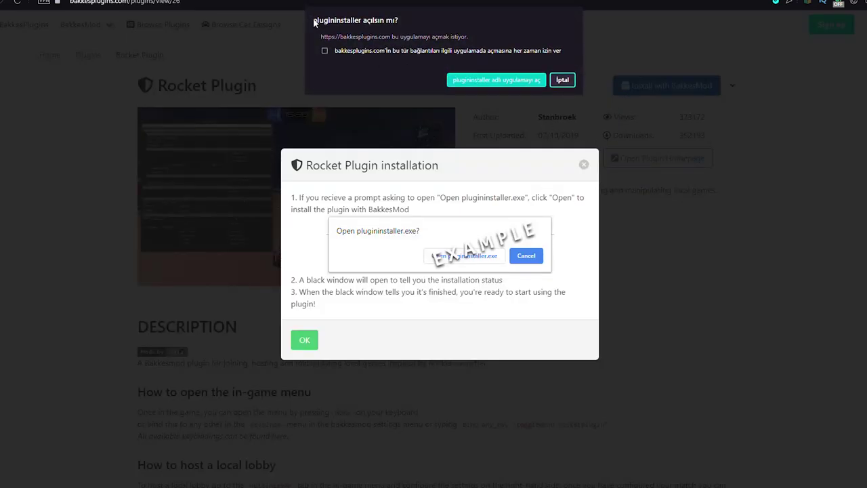
{"action": "left_click", "coordinate": [482, 80]}
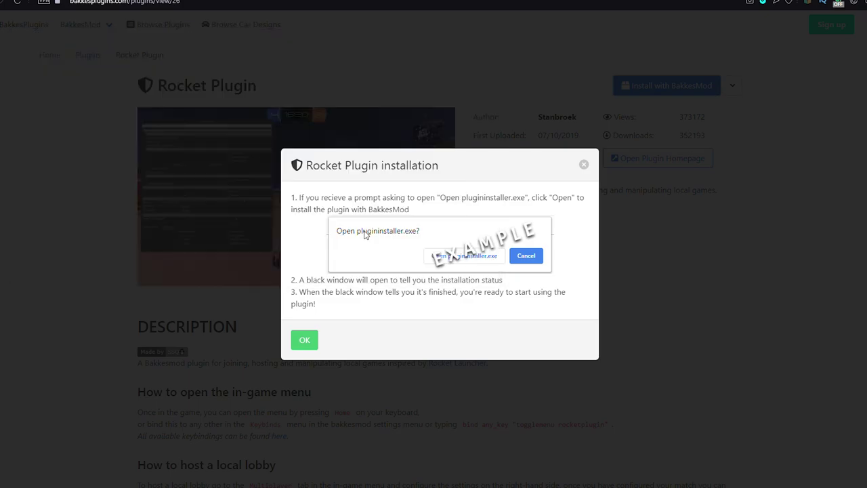
{"action": "left_click", "coordinate": [305, 341]}
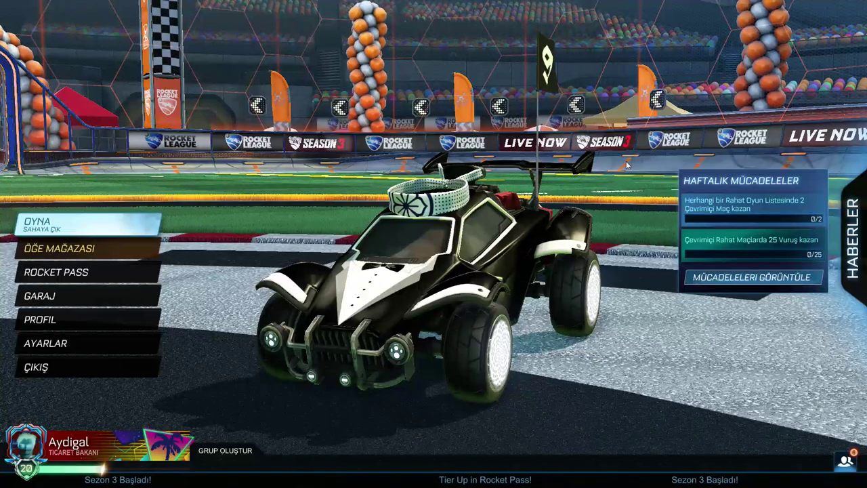
- Check the Rocket Plugin's default IP 26.44.22.76 and port 7777 in BakkesMod settings
{"action": "key", "text": "F2"}
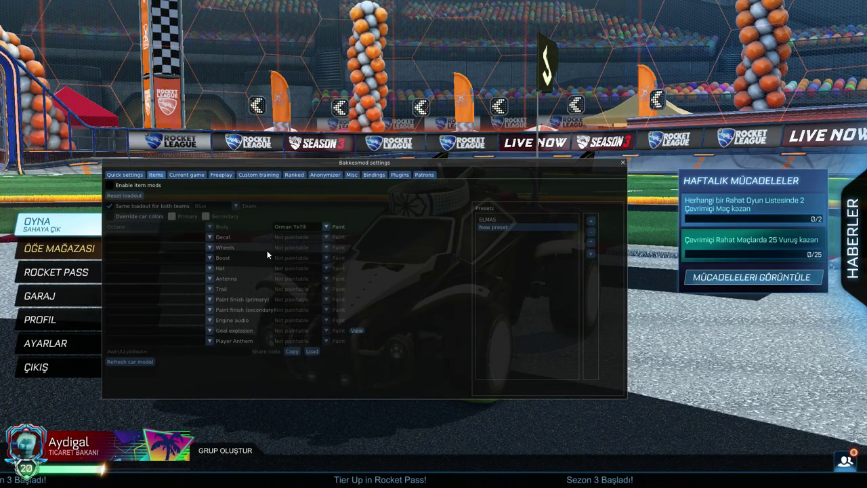
{"action": "left_click", "coordinate": [398, 176]}
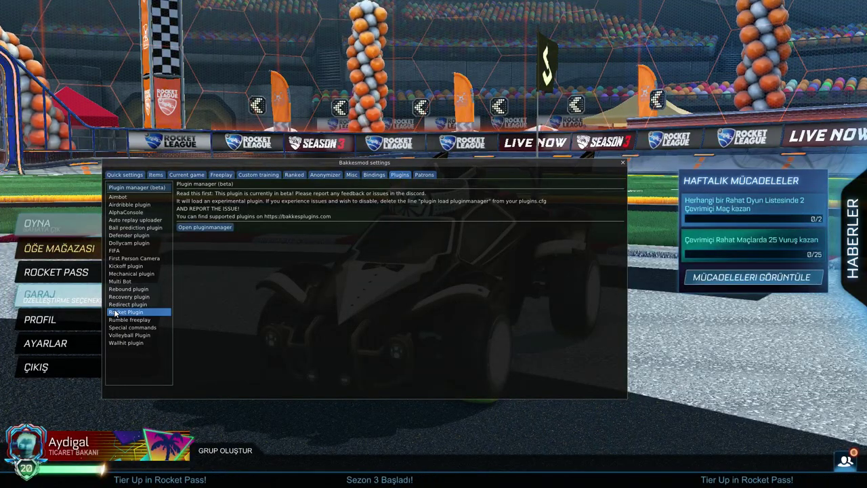
{"action": "left_click", "coordinate": [136, 312]}
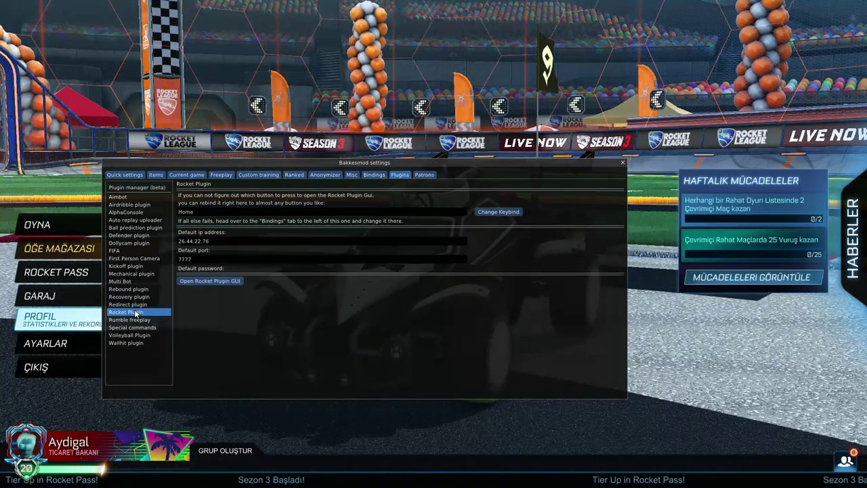
{"action": "double_click", "coordinate": [195, 241]}
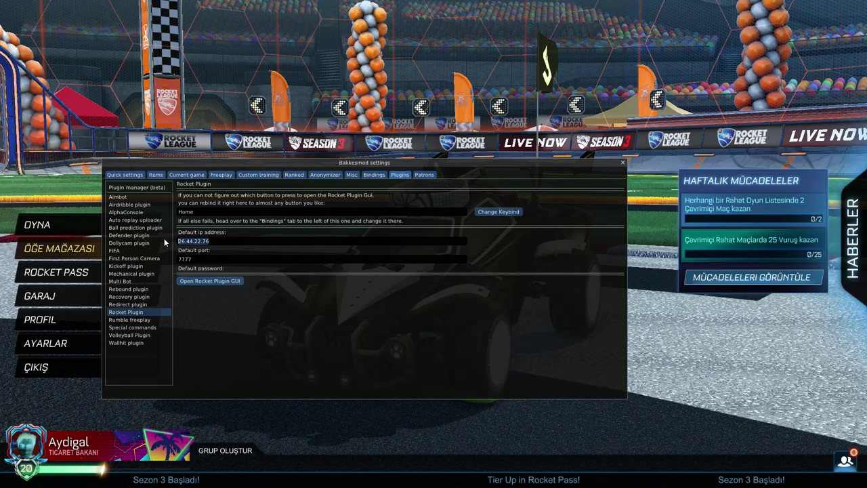
{"action": "double_click", "coordinate": [207, 259]}
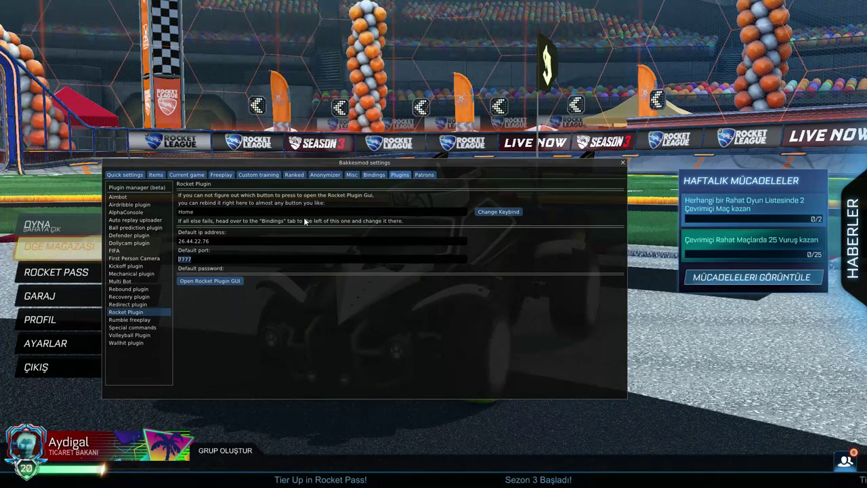
{"action": "left_click", "coordinate": [623, 163]}
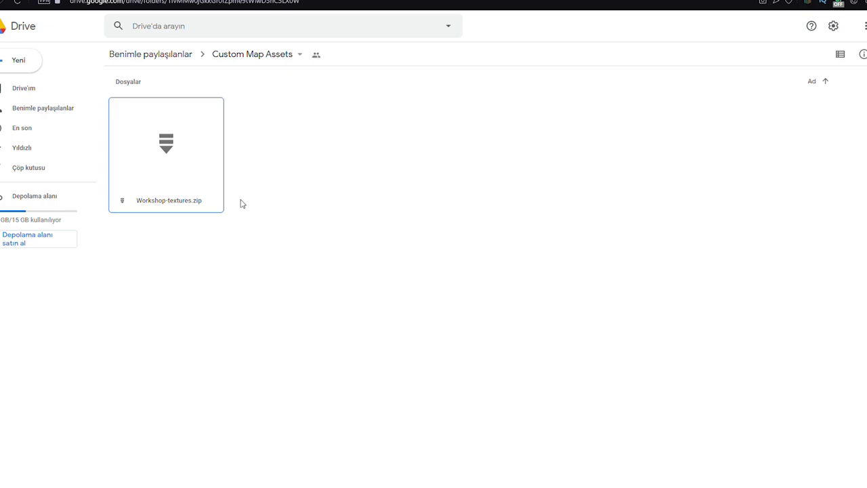
- Download Workshop-textures.zip from the Google Drive folder
{"action": "right_click", "coordinate": [159, 149]}
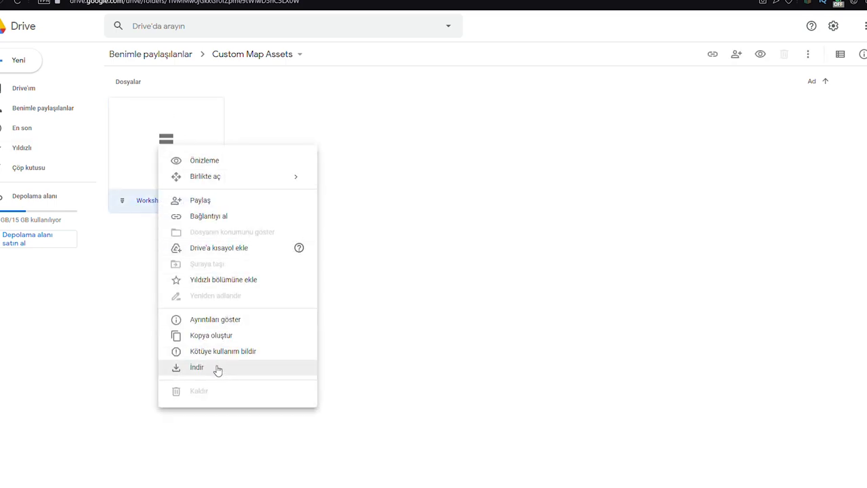
{"action": "left_click", "coordinate": [217, 370]}
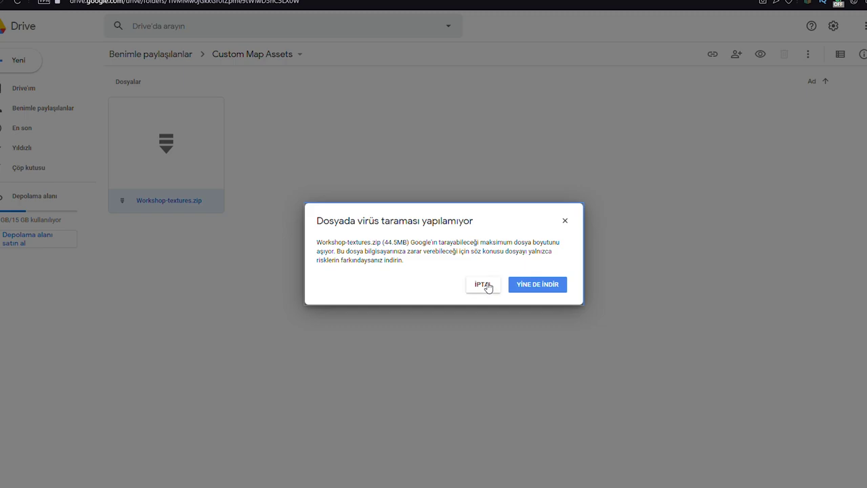
- Open the downloaded Workshop-textures.zip in WinRAR, dismissing the download warning and trial reminder
{"action": "left_click", "coordinate": [485, 285]}
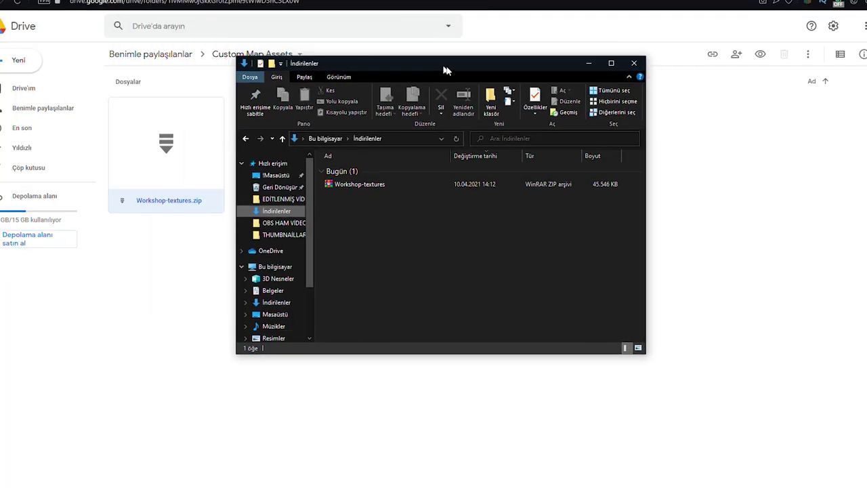
{"action": "left_click_drag", "start_coordinate": [444, 71], "coordinate": [652, 110]}
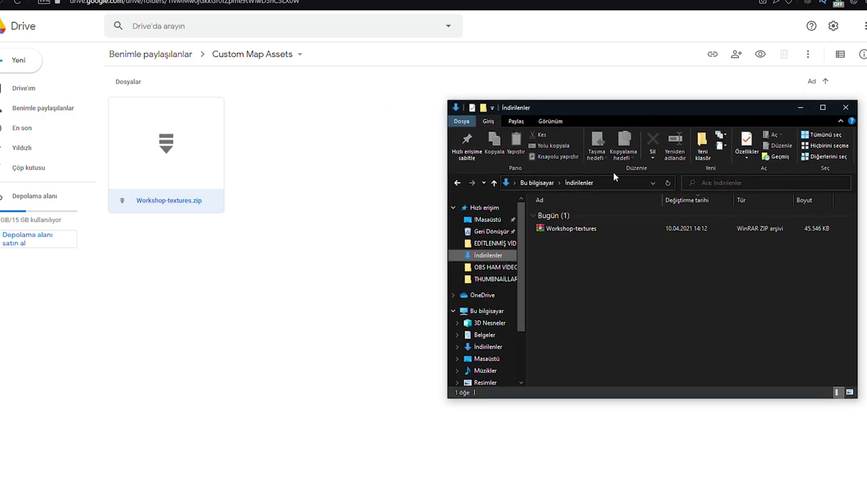
{"action": "double_click", "coordinate": [577, 230]}
{"action": "left_click_drag", "start_coordinate": [432, 112], "coordinate": [217, 113]}
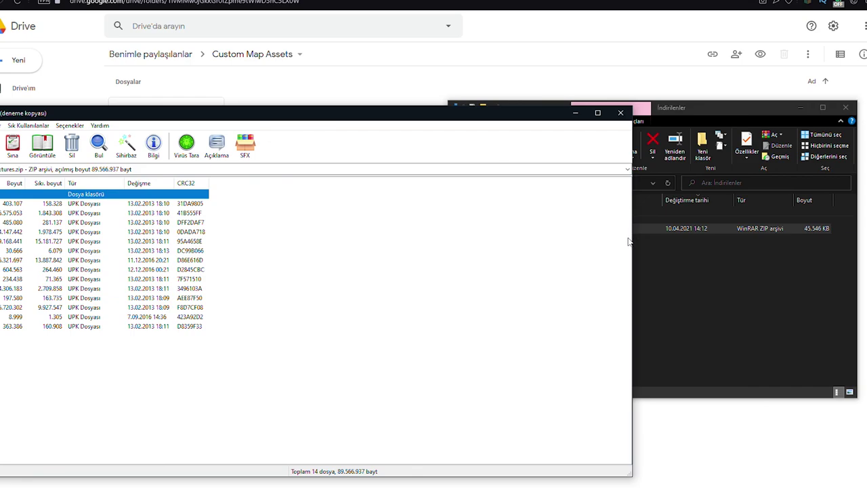
{"action": "left_click", "coordinate": [337, 298]}
- Resize WinRAR to show all 14 UPK files and show drive C: in Explorer
{"action": "left_click_drag", "start_coordinate": [633, 286], "coordinate": [275, 271]}
{"action": "left_click_drag", "start_coordinate": [144, 107], "coordinate": [248, 92]}
{"action": "left_click_drag", "start_coordinate": [521, 280], "coordinate": [520, 315]}
{"action": "left_click", "coordinate": [491, 352]}
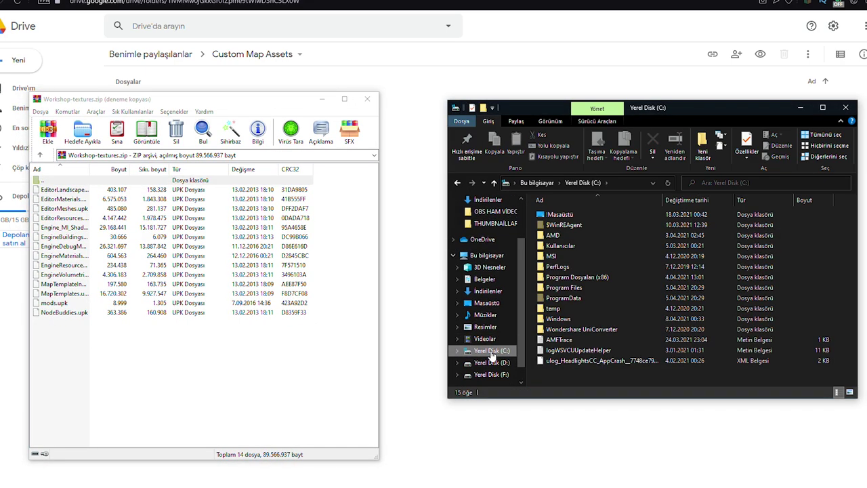
- Browse Program Files (x86) > Steam > steamapps > common > rocketleague > TAGame > CookedPCConsole
{"action": "double_click", "coordinate": [599, 277]}
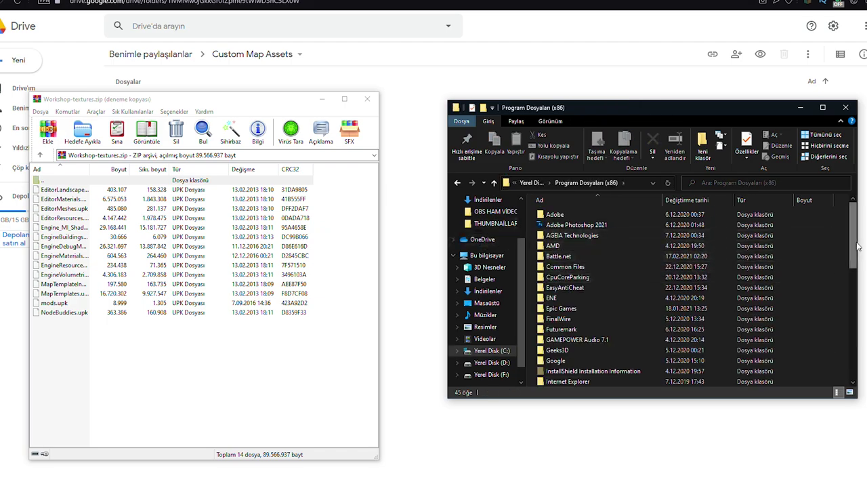
{"action": "left_click_drag", "start_coordinate": [855, 244], "coordinate": [856, 349]}
{"action": "double_click", "coordinate": [591, 294]}
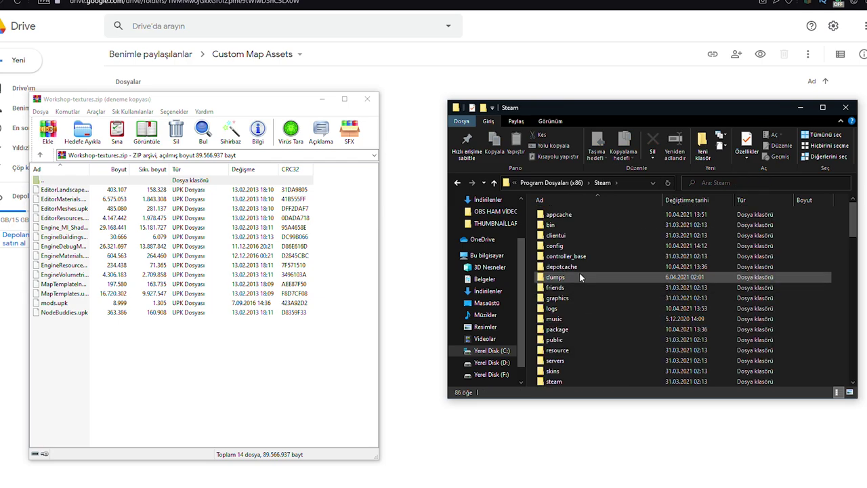
{"action": "left_click_drag", "start_coordinate": [854, 216], "coordinate": [841, 247]}
{"action": "double_click", "coordinate": [579, 229]}
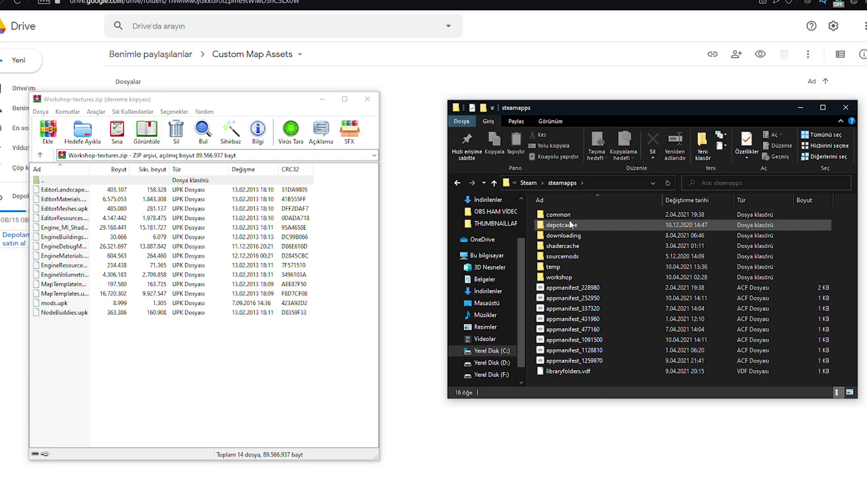
{"action": "double_click", "coordinate": [565, 214]}
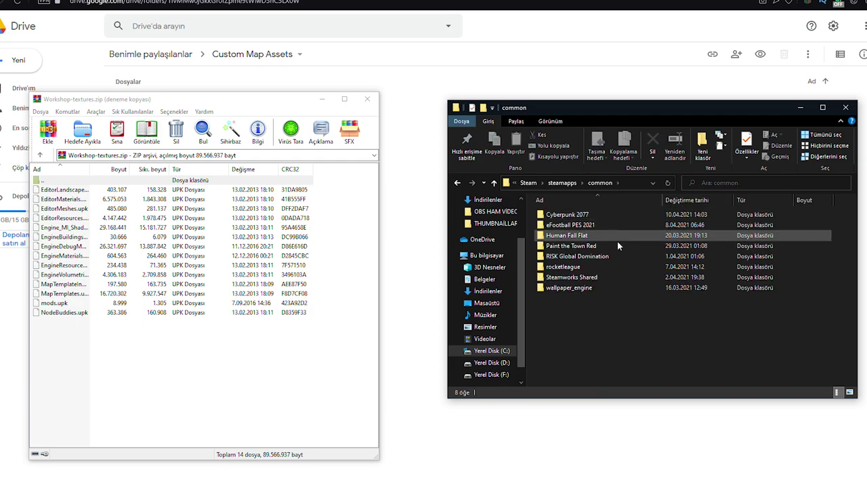
{"action": "left_click", "coordinate": [567, 268]}
{"action": "double_click", "coordinate": [567, 268]}
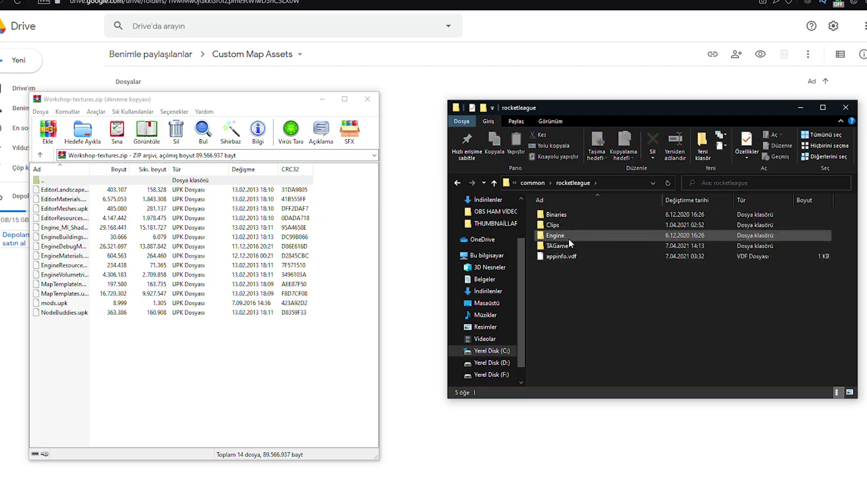
{"action": "double_click", "coordinate": [560, 247]}
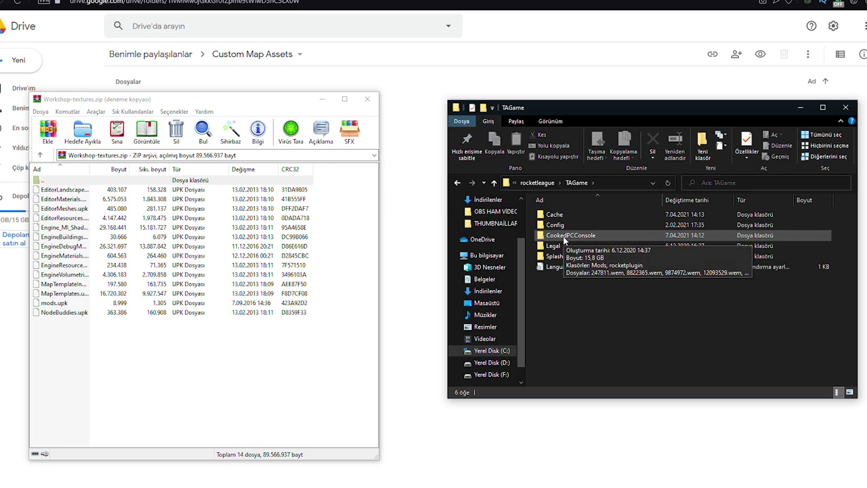
{"action": "double_click", "coordinate": [563, 235]}
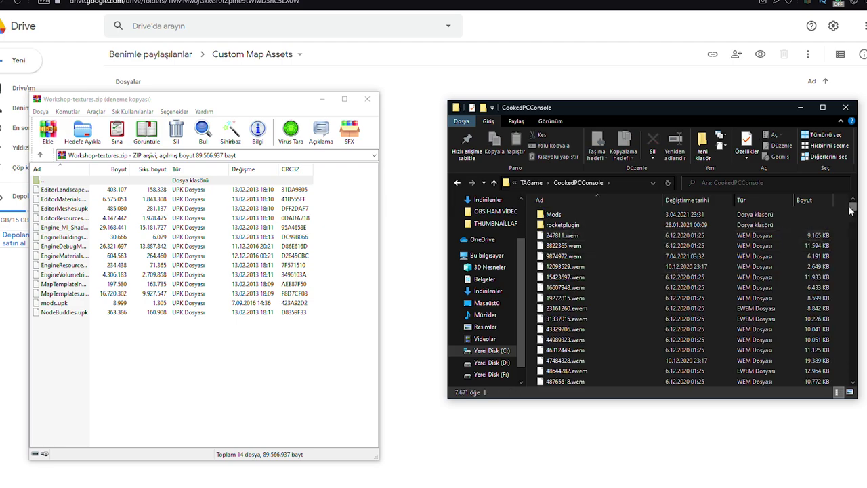
{"action": "mouse_move", "coordinate": [852, 207]}
{"action": "left_mouse_down"}
{"action": "mouse_move", "coordinate": [854, 229]}
{"action": "mouse_move", "coordinate": [853, 205]}
{"action": "left_mouse_up"}
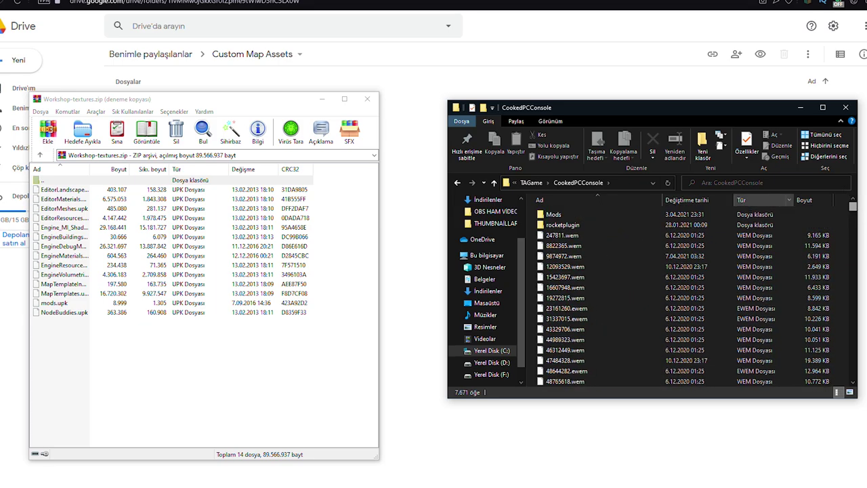
- Copy all 14 UPK files into CookedPCConsole, replacing the existing files
{"action": "left_click_drag", "start_coordinate": [113, 361], "coordinate": [68, 196]}
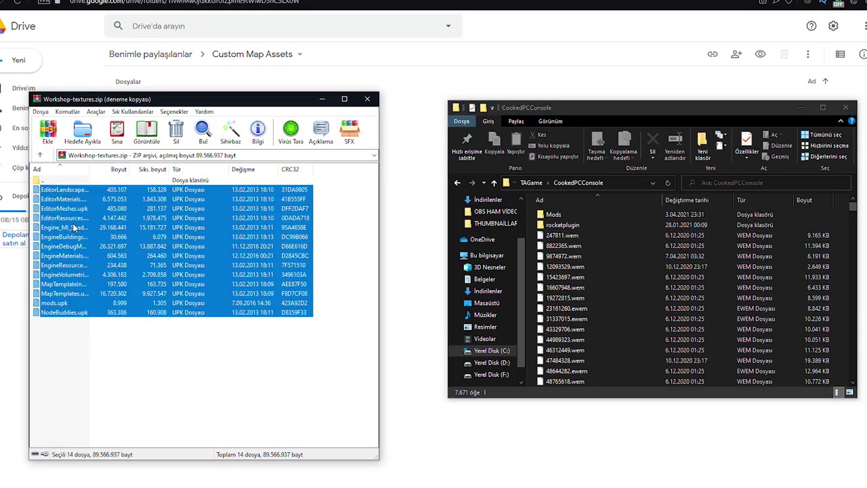
{"action": "left_click", "coordinate": [156, 363]}
{"action": "left_click_drag", "start_coordinate": [194, 352], "coordinate": [582, 226]}
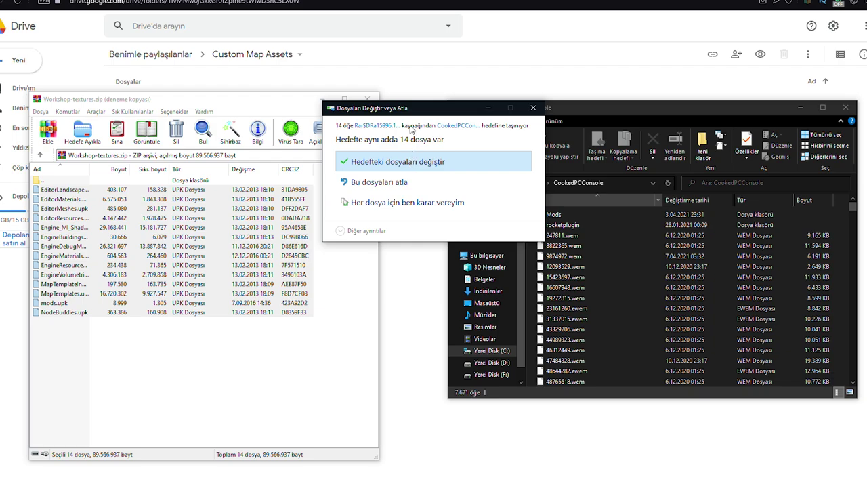
{"action": "left_click", "coordinate": [395, 163]}
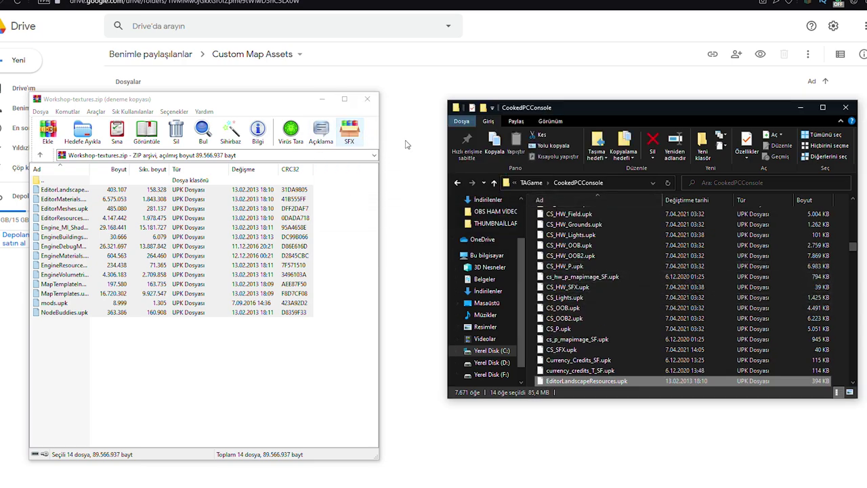
- Close the Workshop-textures archive and the CookedPCConsole folder window
{"action": "left_click", "coordinate": [362, 100]}
{"action": "left_click", "coordinate": [368, 102]}
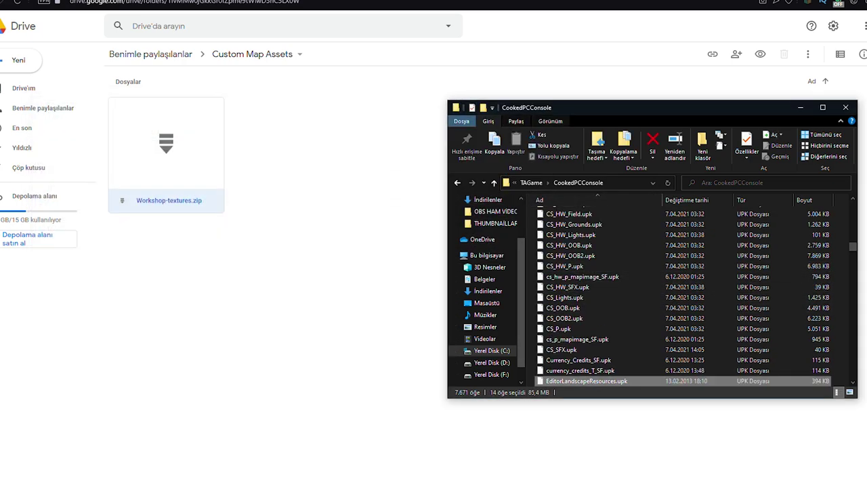
{"action": "left_click", "coordinate": [855, 107]}
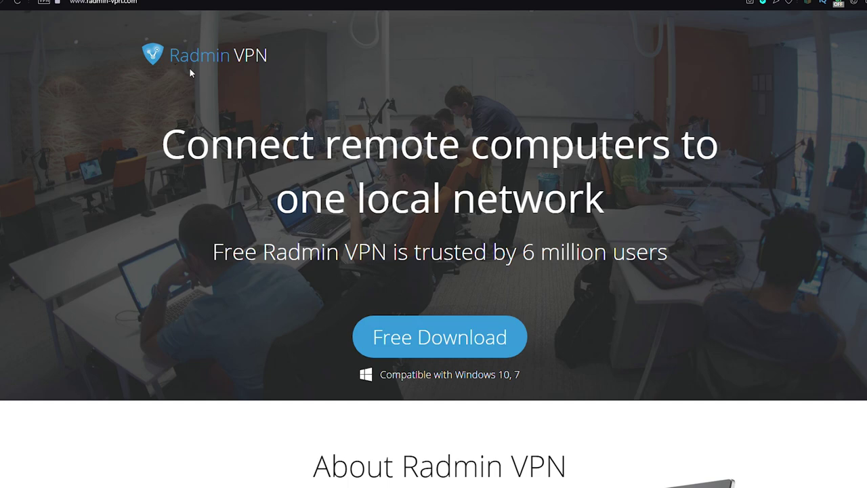
- Launch the Radmin VPN app by searching 'radmi' in the Start menu
{"action": "left_click_drag", "start_coordinate": [168, 55], "coordinate": [290, 58]}
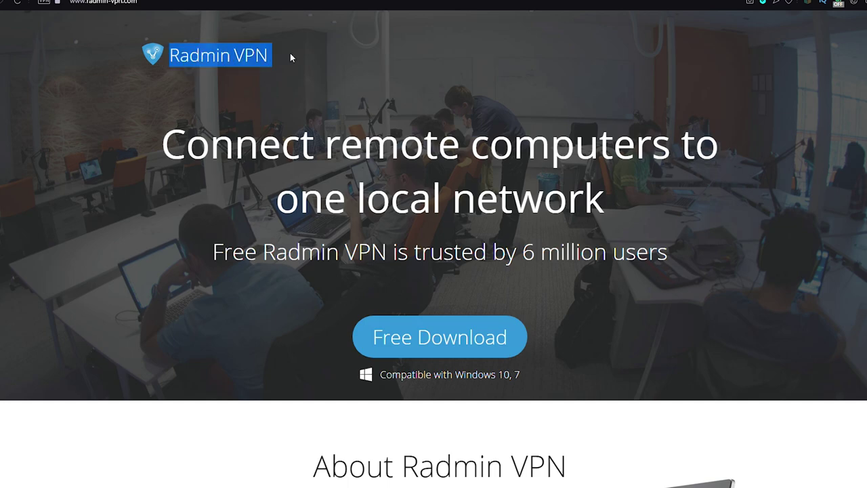
{"action": "left_click", "coordinate": [369, 65]}
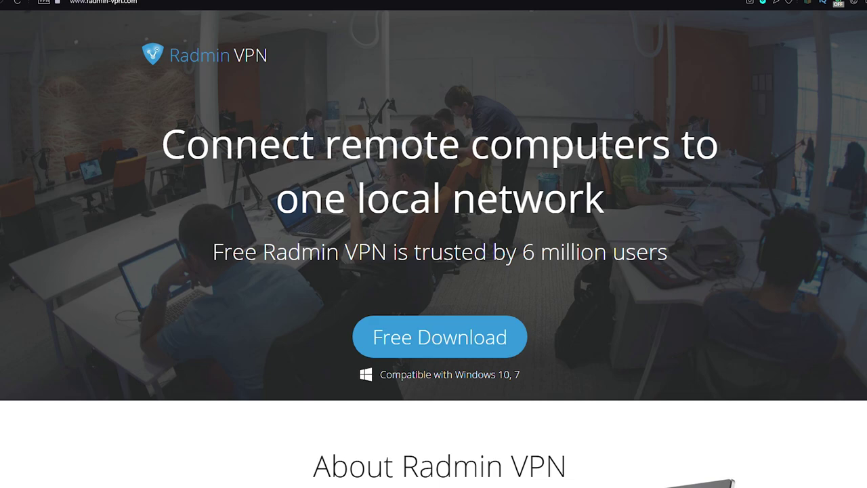
{"action": "key", "text": "super"}
{"action": "type", "text": "radmi"}
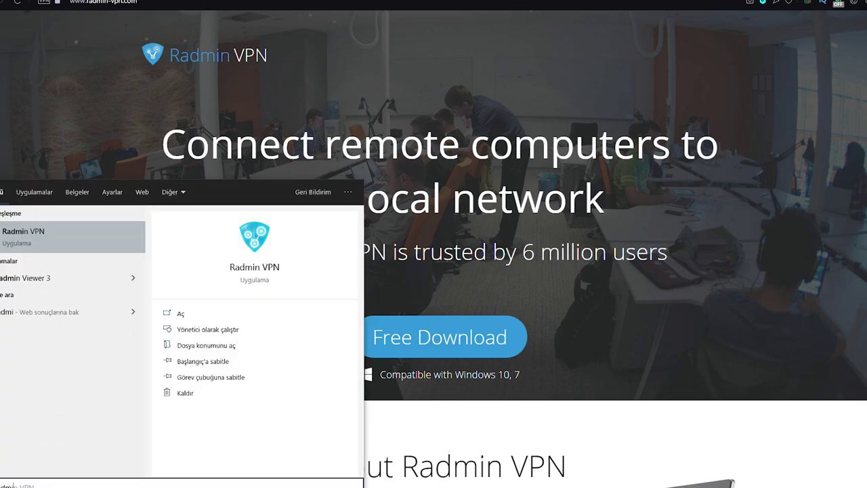
{"action": "key", "text": "Return"}
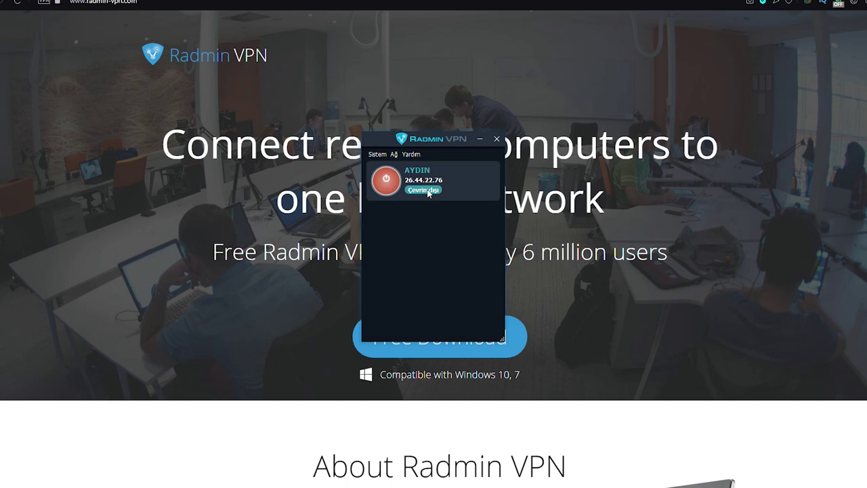
- Look through Radmin VPN's System and Network menus
{"action": "left_click", "coordinate": [375, 154]}
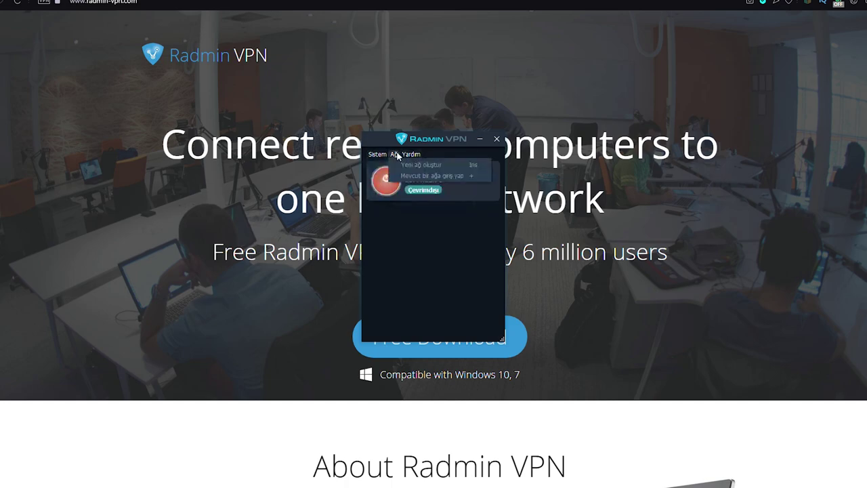
{"action": "left_click", "coordinate": [395, 155]}
{"action": "left_click", "coordinate": [396, 156]}
{"action": "left_click", "coordinate": [410, 262]}
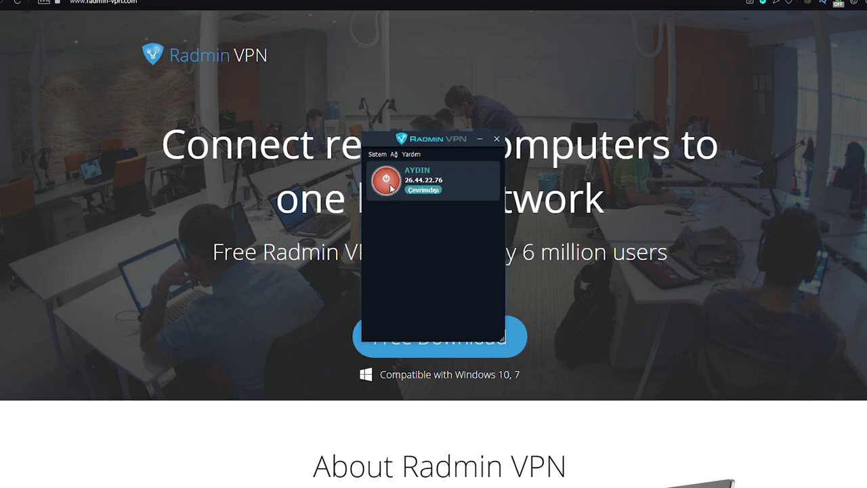
- Switch Radmin VPN online, showing the Aydın network with its two peers
{"action": "left_click", "coordinate": [390, 185]}
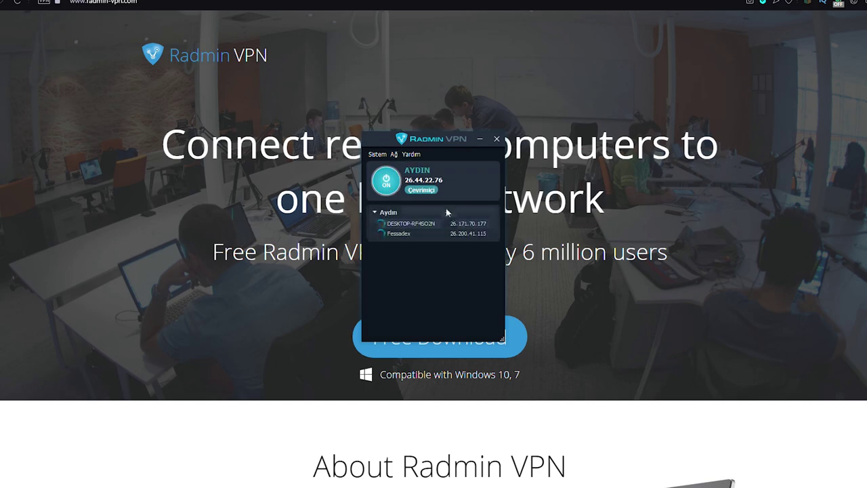
{"action": "left_click_drag", "start_coordinate": [405, 180], "coordinate": [452, 179]}
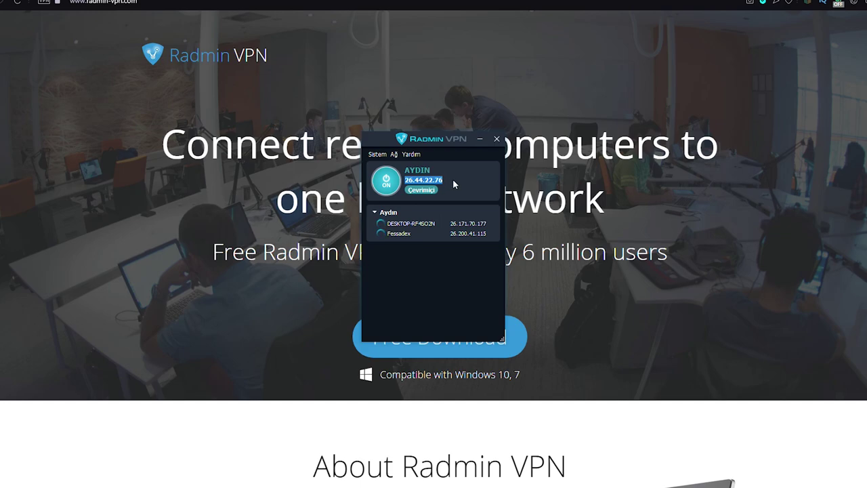
{"action": "left_click", "coordinate": [413, 256]}
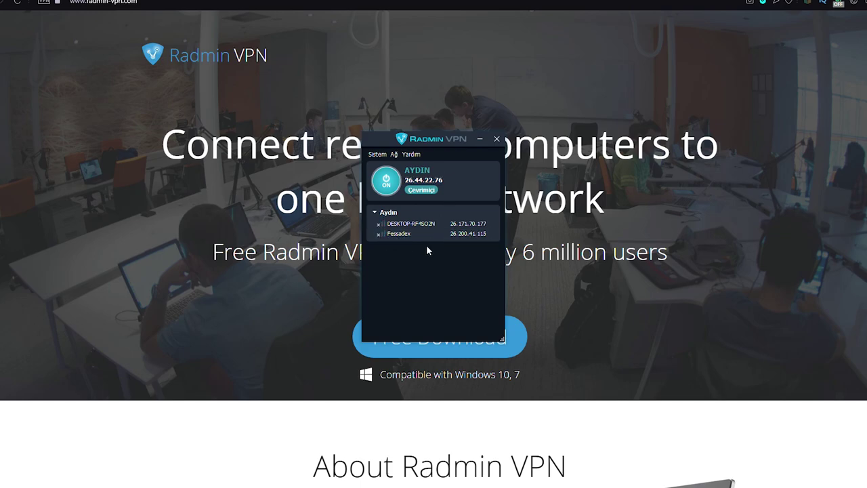
{"action": "left_click", "coordinate": [397, 155]}
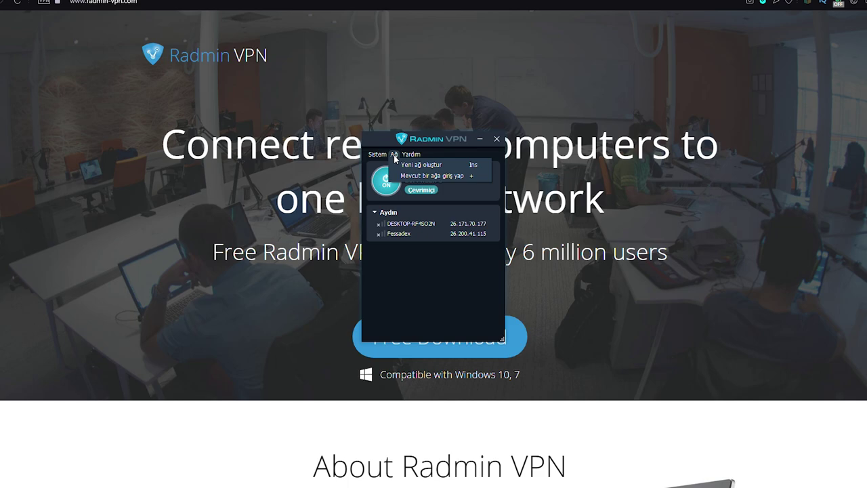
{"action": "left_click", "coordinate": [415, 165]}
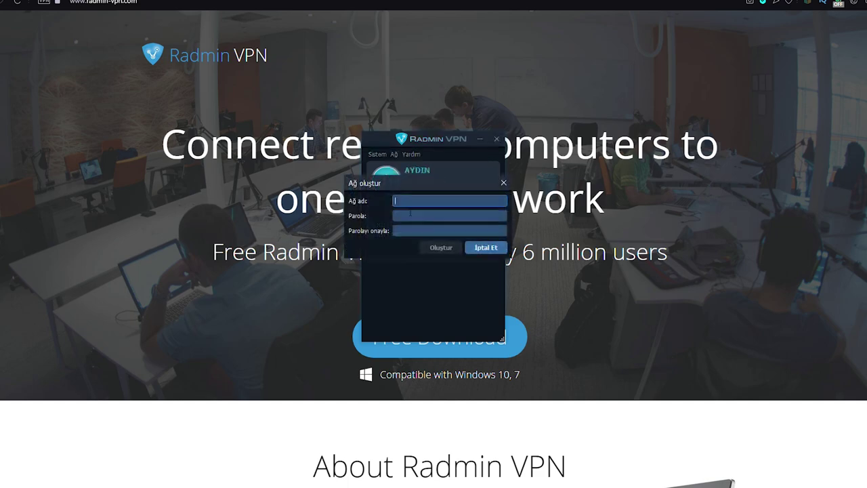
{"action": "type", "text": "AYDIN İGAL"}
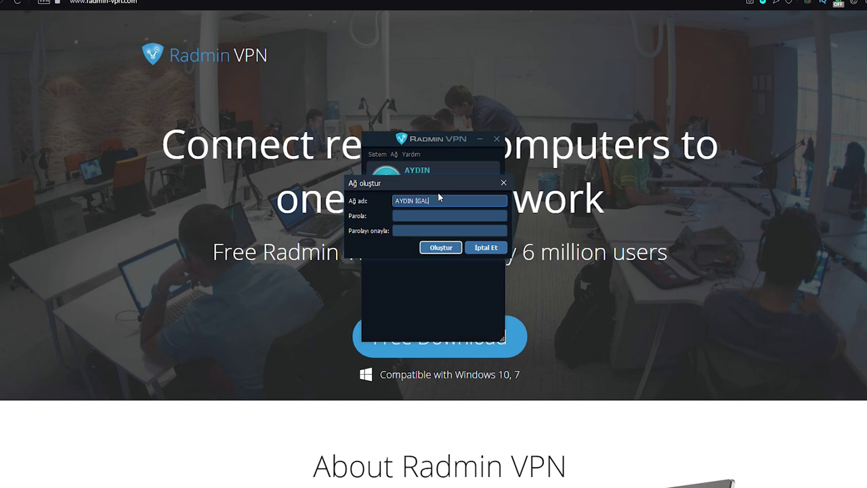
{"action": "left_click", "coordinate": [440, 214]}
{"action": "type", "text": "********"}
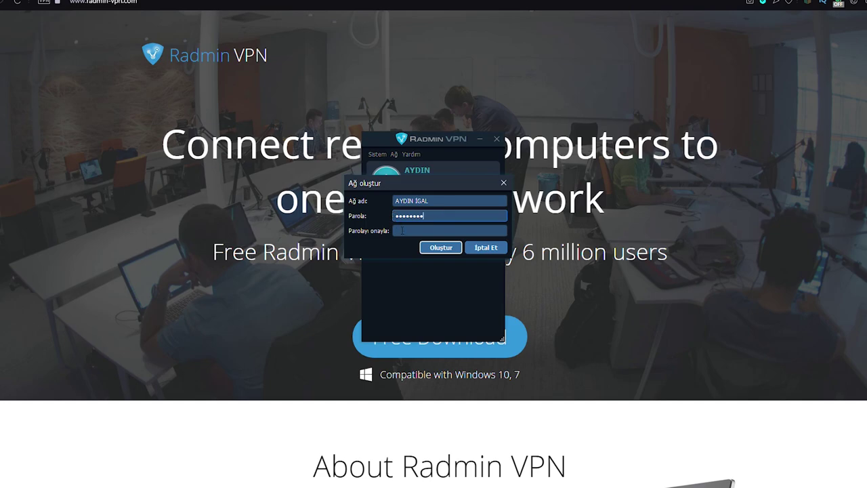
{"action": "left_click", "coordinate": [402, 232]}
{"action": "type", "text": "********"}
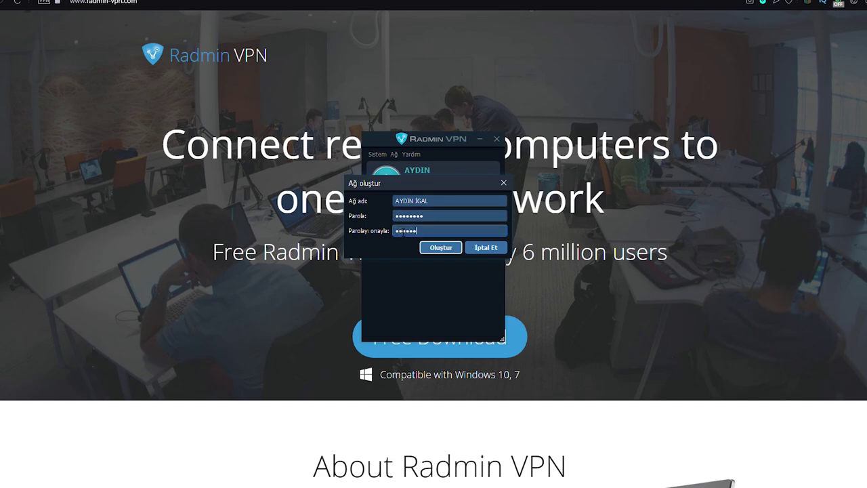
{"action": "left_click", "coordinate": [439, 248]}
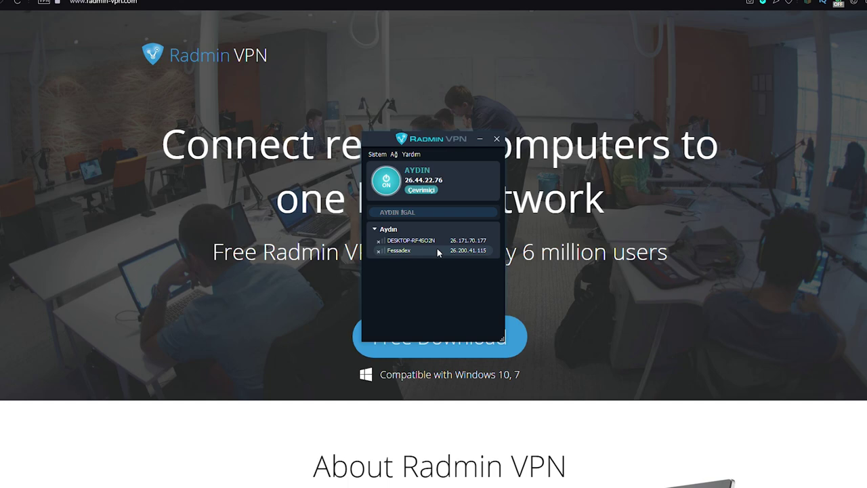
{"action": "left_click", "coordinate": [394, 154]}
{"action": "left_click", "coordinate": [422, 176]}
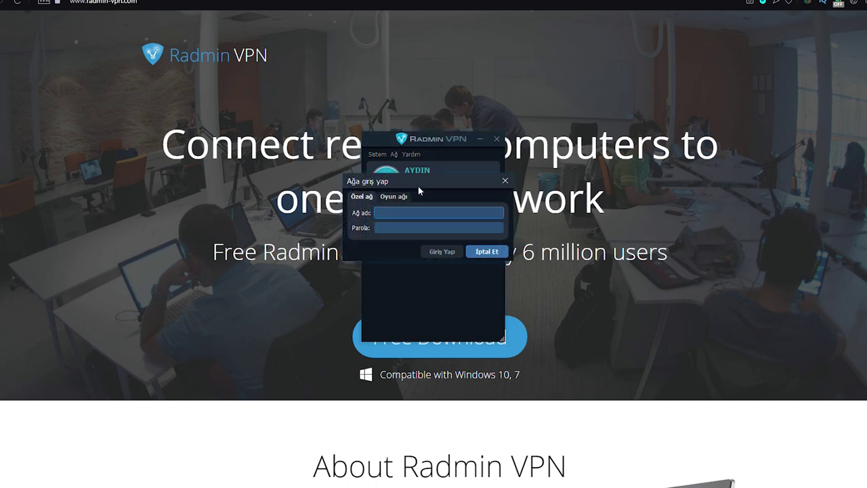
{"action": "type", "text": "AYDIN İGAL"}
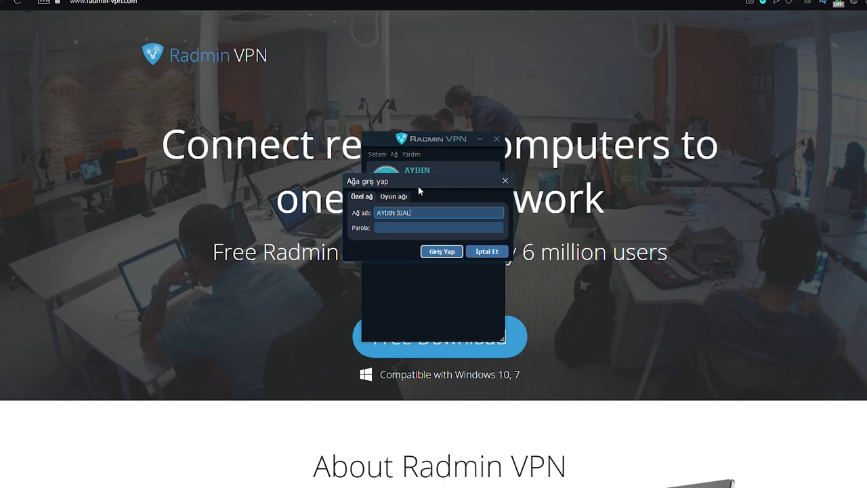
{"action": "key", "text": "Tab"}
{"action": "type", "text": "•••••••"}
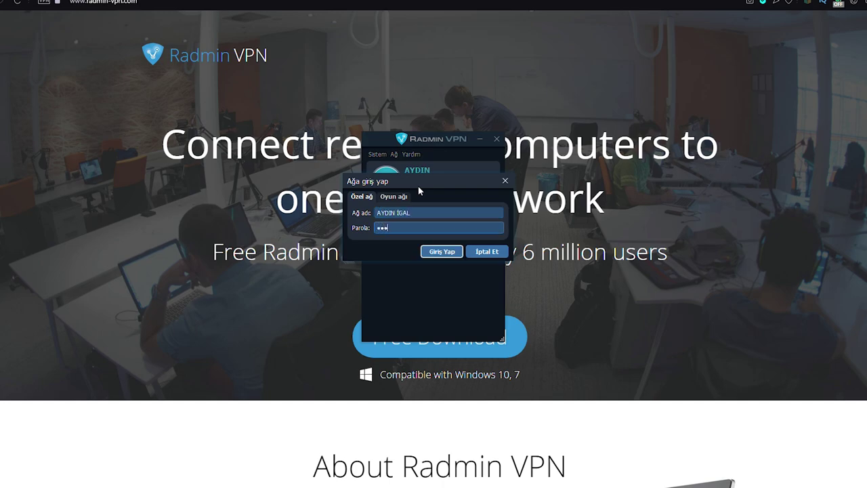